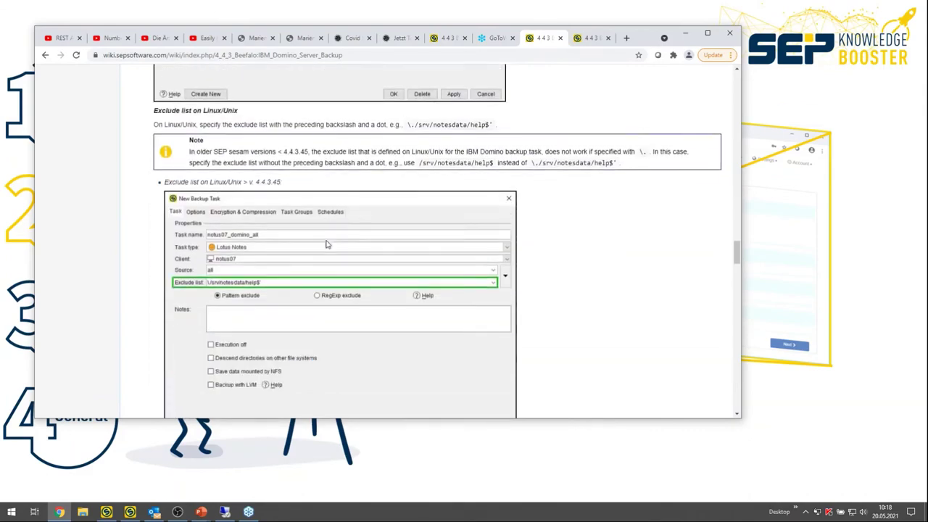
- Skim the rest of the IBM Domino backup wiki page, minimize the browser, and switch to the SEP sesam Server window
{"action": "scroll", "coordinate": [325, 247], "scroll_direction": "down", "scroll_amount": 12}
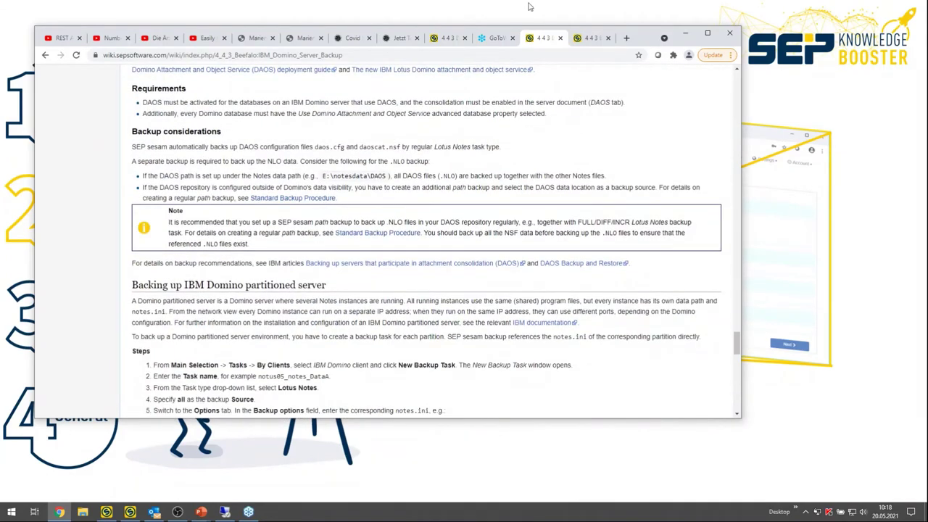
{"action": "left_click", "coordinate": [685, 36]}
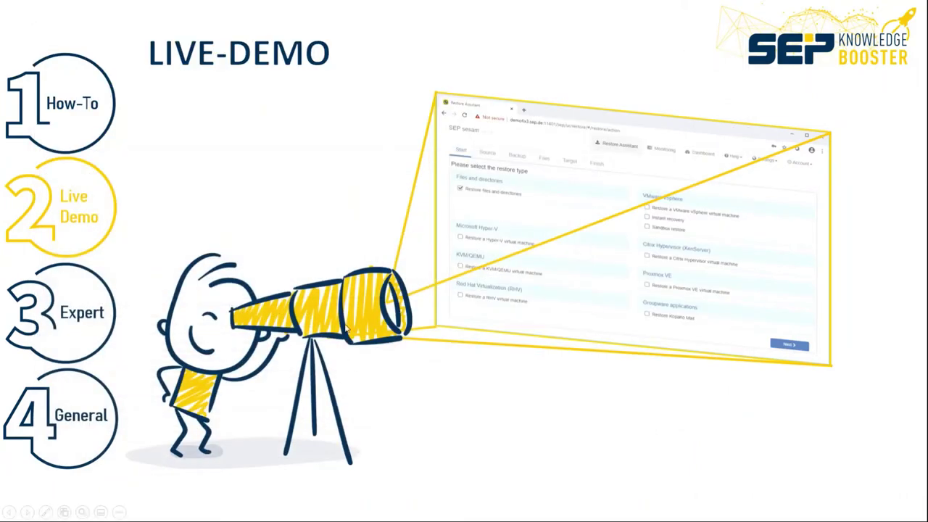
{"action": "key", "text": "alt+Tab"}
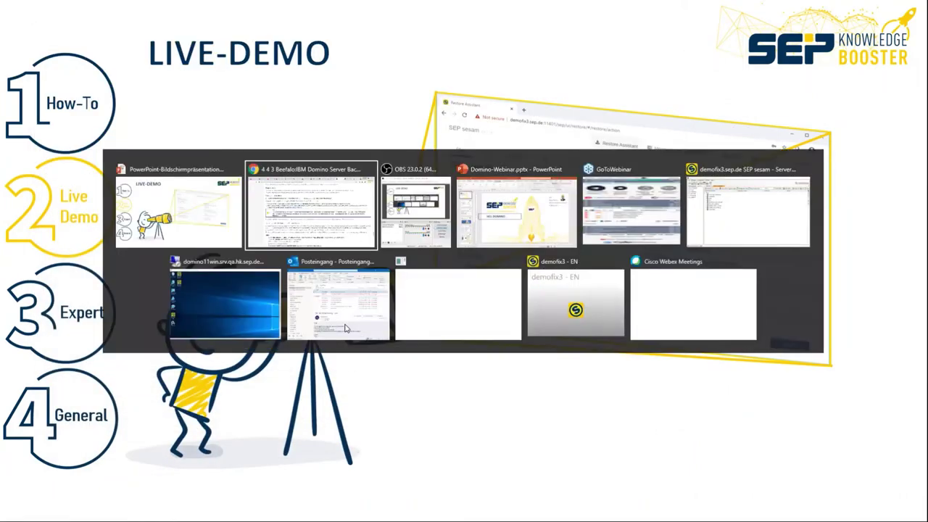
{"action": "key", "text": "alt+Tab"}
{"action": "key", "text": "alt+Tab"}
{"action": "key", "text": "alt+Tab"}
{"action": "key", "text": "alt+Tab"}
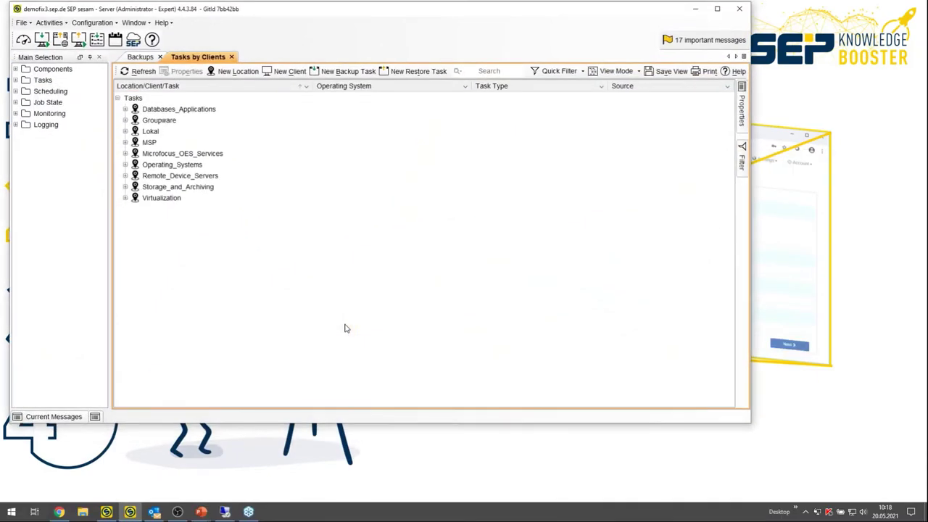
{"action": "left_click_drag", "start_coordinate": [314, 14], "coordinate": [375, 45]}
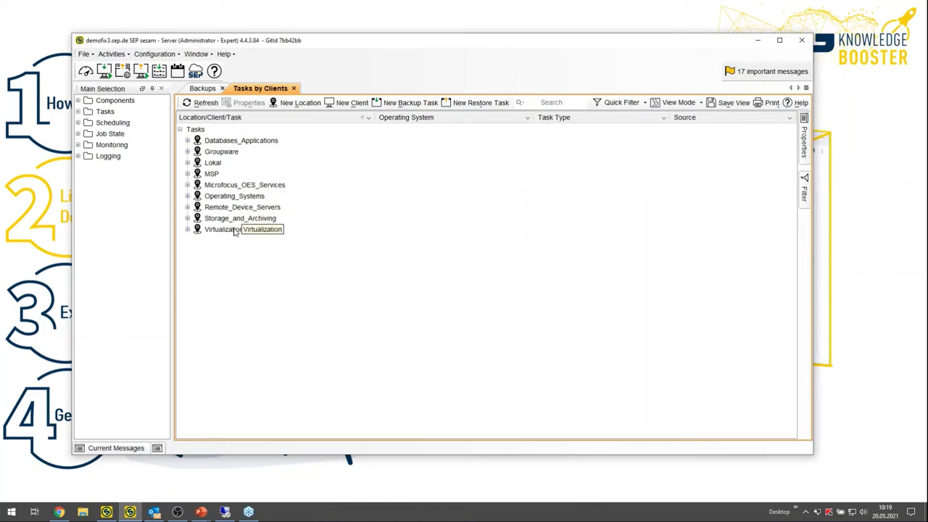
- Expand the Domino location under Groupware and filter the Tasks by Clients list by "domino"
{"action": "left_click", "coordinate": [187, 151]}
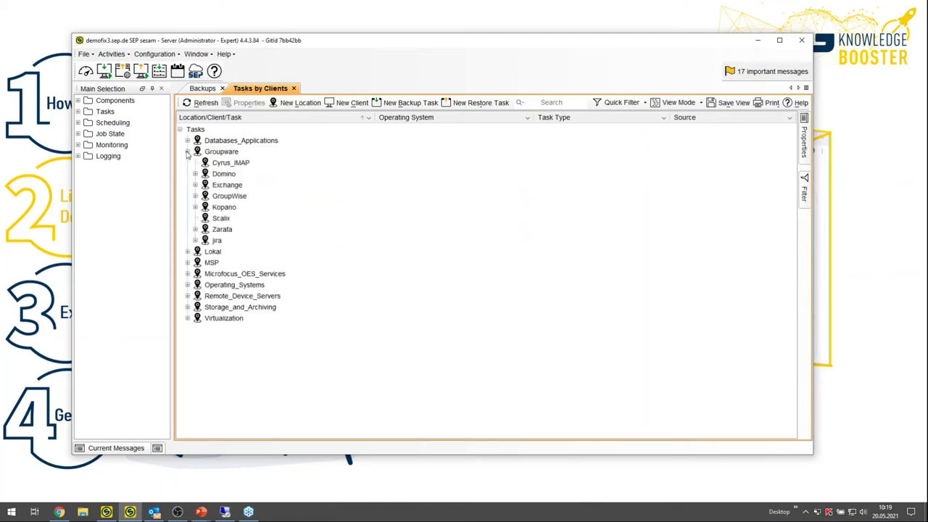
{"action": "left_click", "coordinate": [195, 174]}
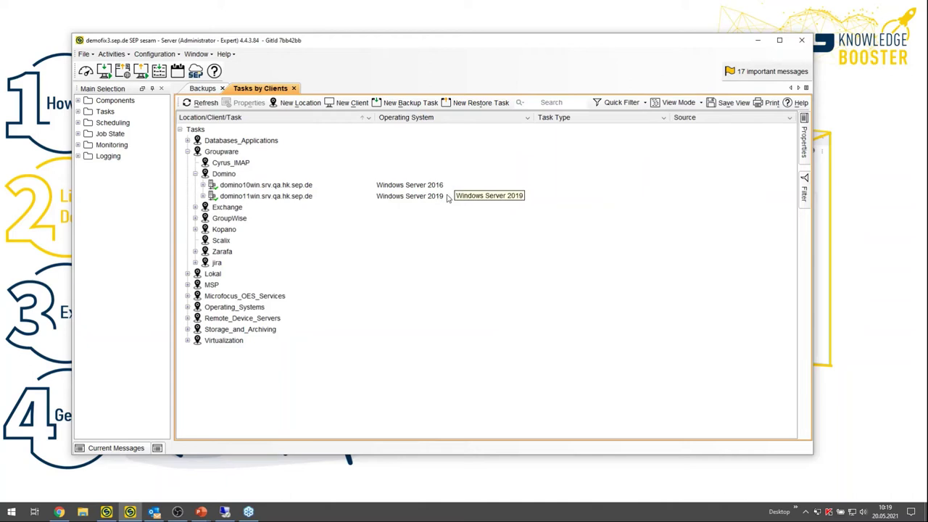
{"action": "left_click", "coordinate": [551, 102]}
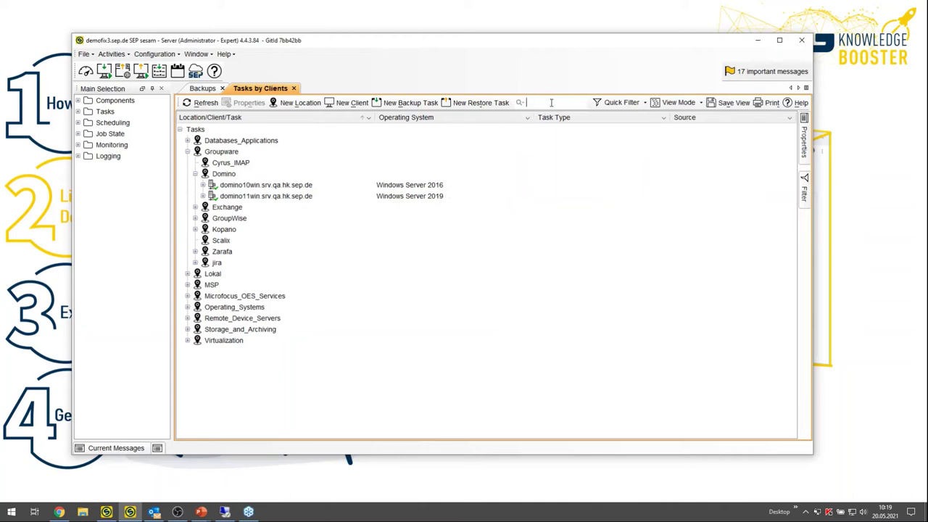
{"action": "type", "text": "domino"}
{"action": "key", "text": "Return"}
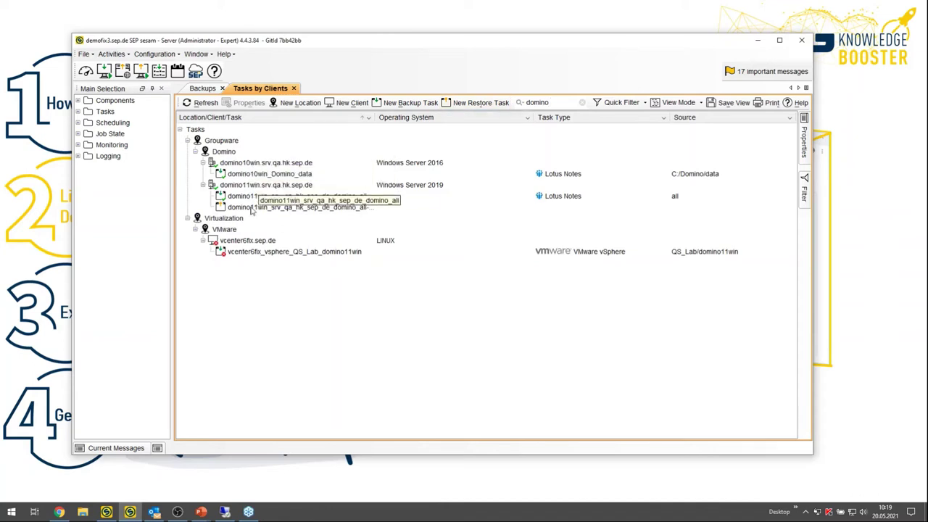
- Start a new backup task for the domino10win client and look through the available task types
{"action": "left_click", "coordinate": [274, 164]}
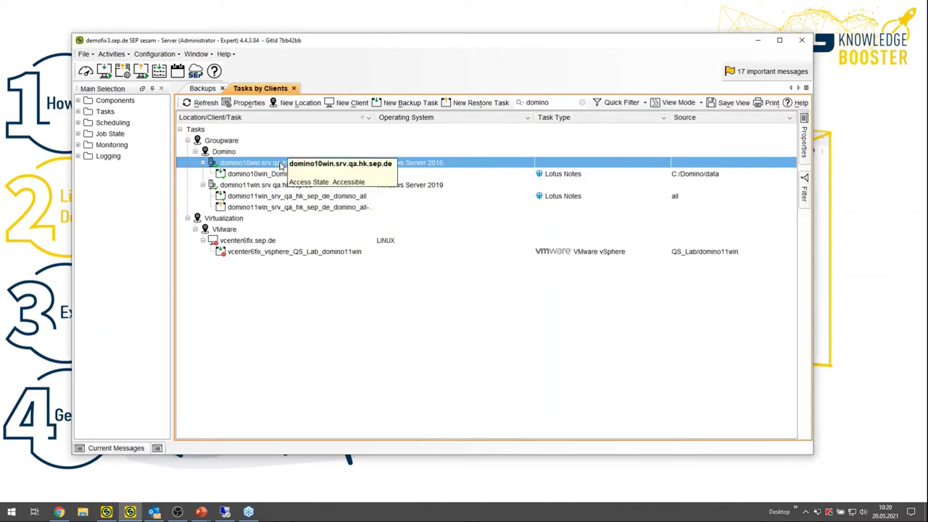
{"action": "left_click", "coordinate": [410, 103]}
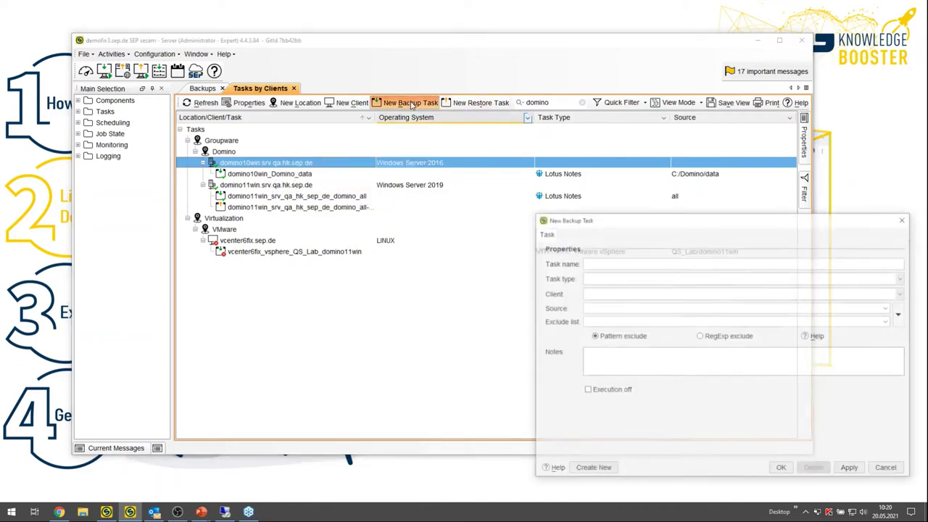
{"action": "left_click_drag", "start_coordinate": [645, 218], "coordinate": [320, 72]}
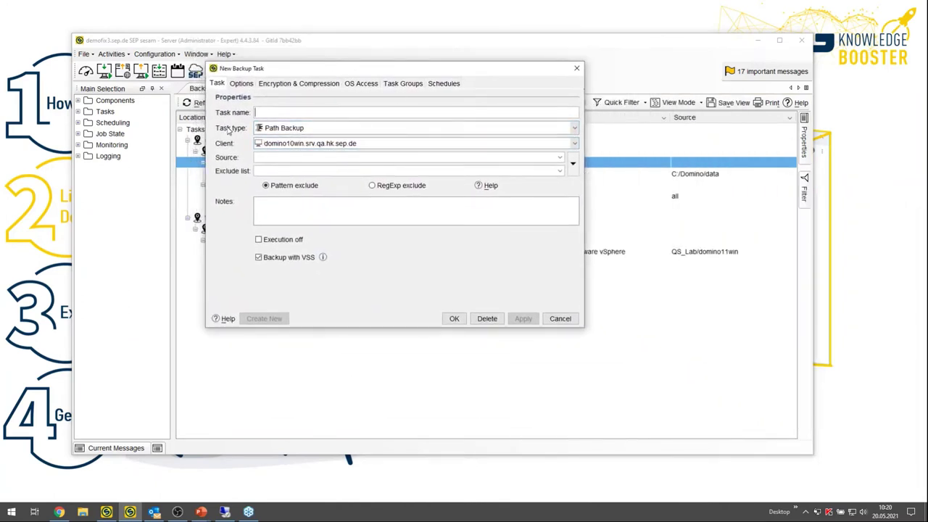
{"action": "left_click", "coordinate": [325, 131]}
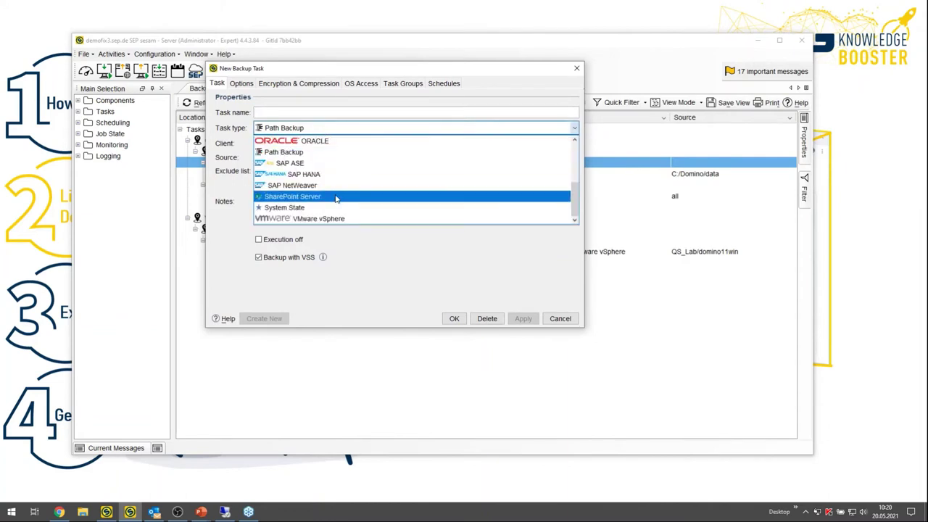
{"action": "scroll", "coordinate": [335, 198], "scroll_direction": "up", "scroll_amount": 2}
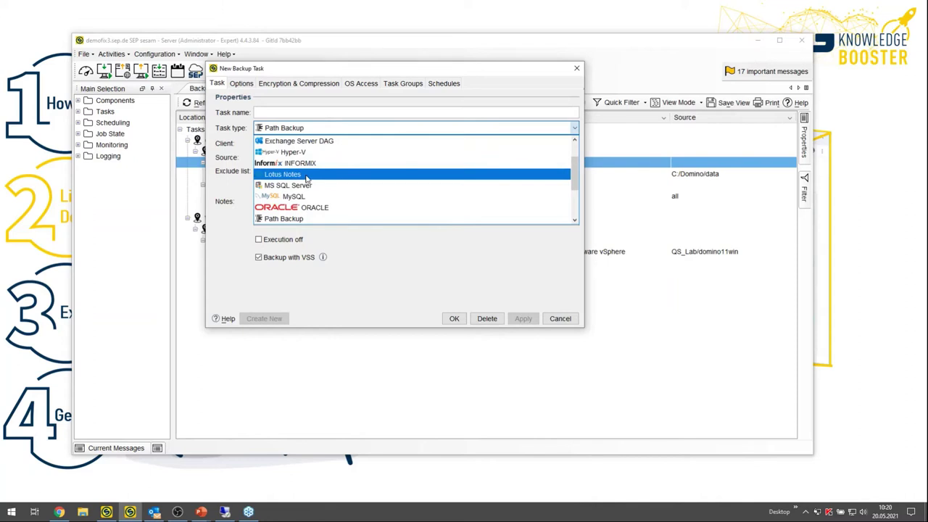
{"action": "left_click", "coordinate": [309, 129]}
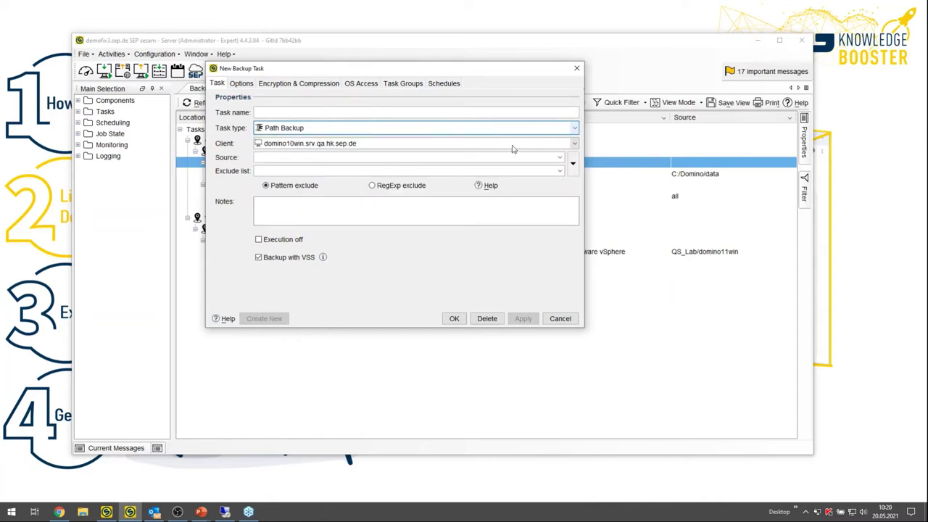
- Choose the whole Lotus Notes entry in the client's file view as the backup source and apply the task
{"action": "left_click", "coordinate": [572, 164]}
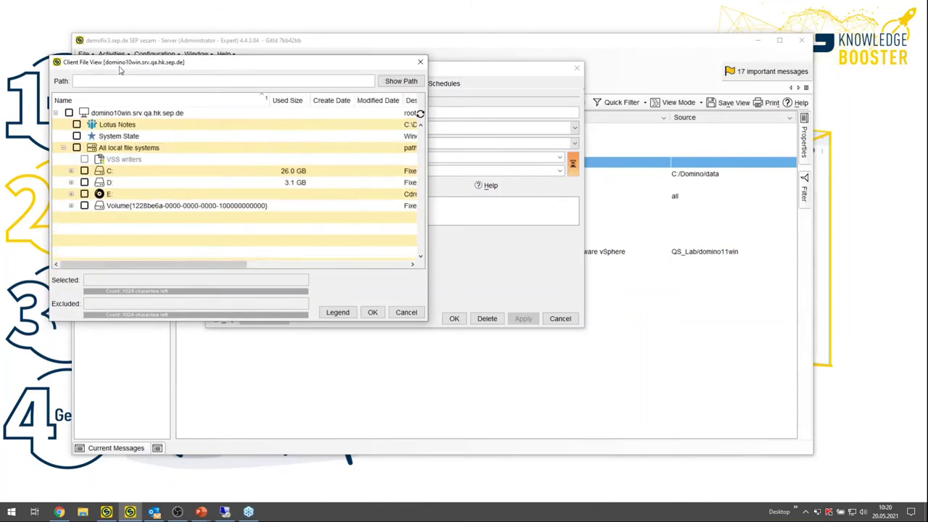
{"action": "left_click", "coordinate": [77, 124]}
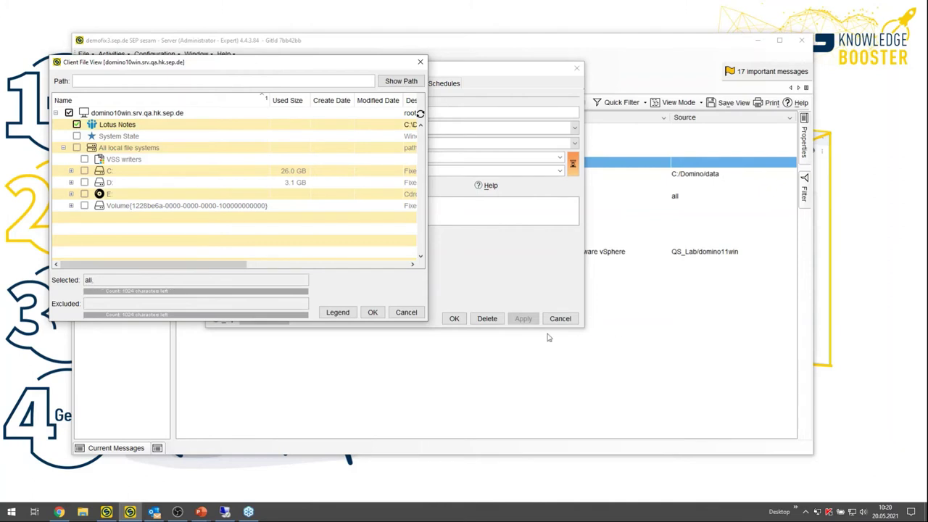
{"action": "left_click", "coordinate": [372, 313]}
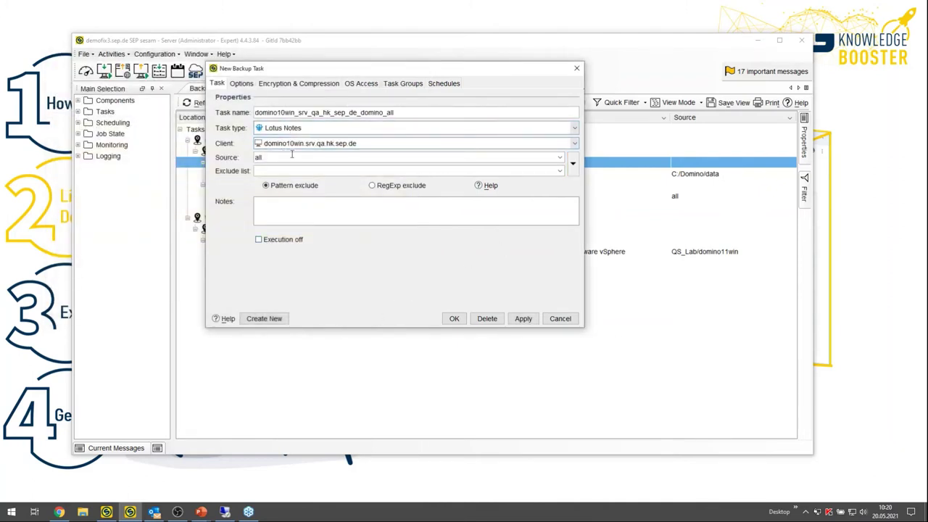
{"action": "left_click", "coordinate": [525, 318]}
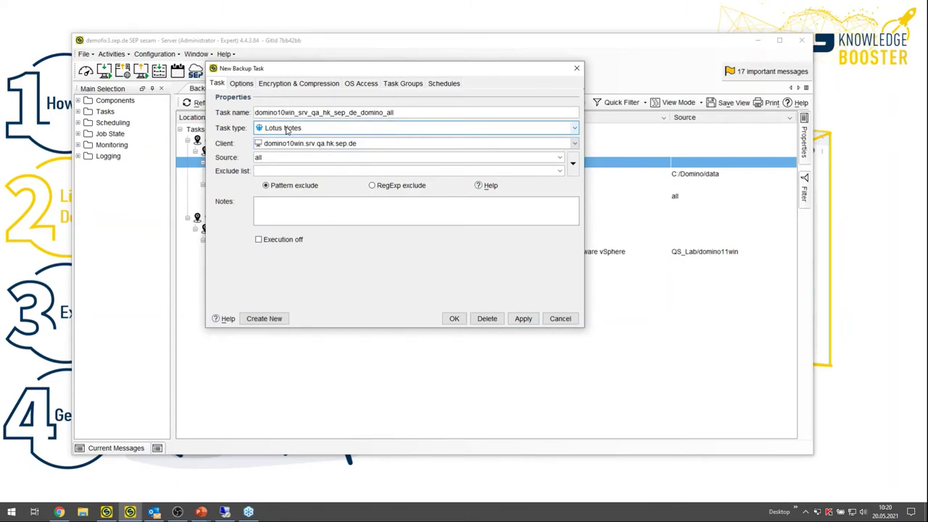
- Enter C:\domino as the backup source and replace it with the C:/Domino/data/mail folder from the client's file view
{"action": "double_click", "coordinate": [258, 157]}
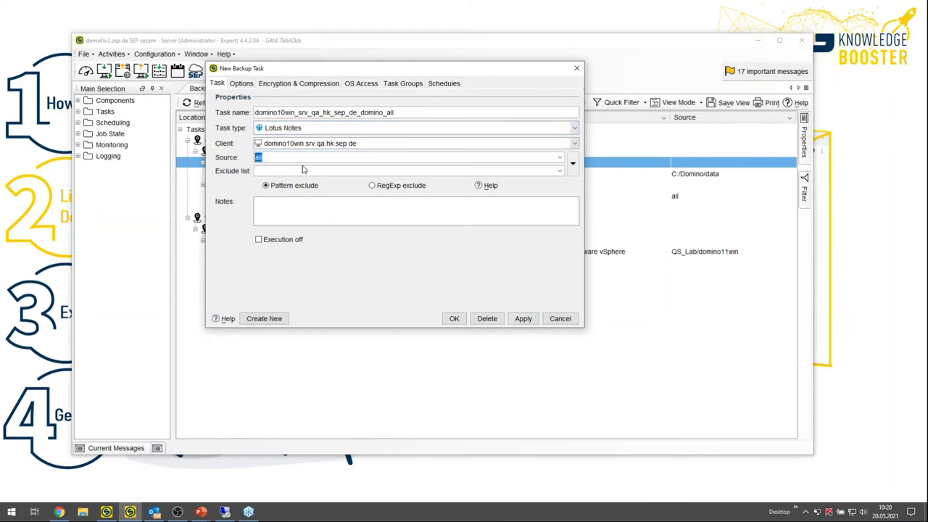
{"action": "type", "text": "C:\\domino"}
{"action": "left_click", "coordinate": [575, 165]}
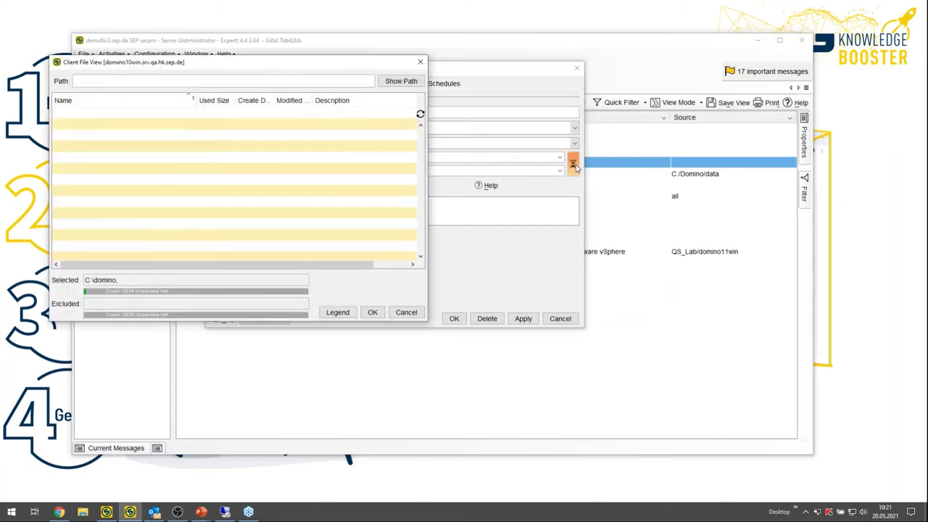
{"action": "left_click_drag", "start_coordinate": [265, 64], "coordinate": [644, 114]}
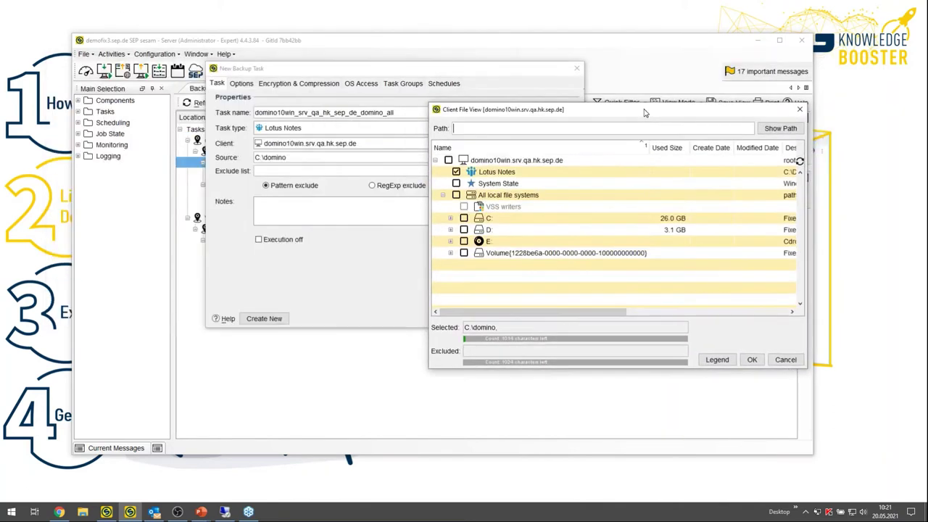
{"action": "left_click", "coordinate": [450, 217]}
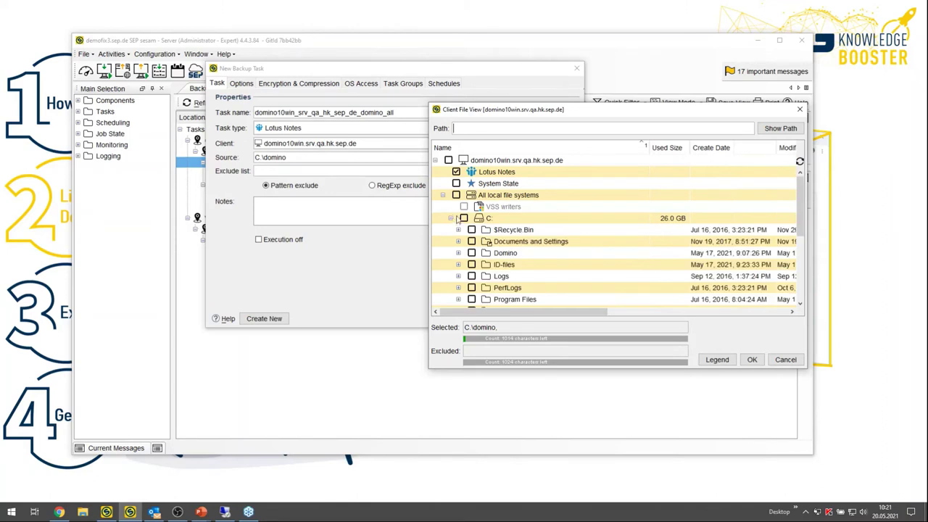
{"action": "left_click", "coordinate": [458, 253]}
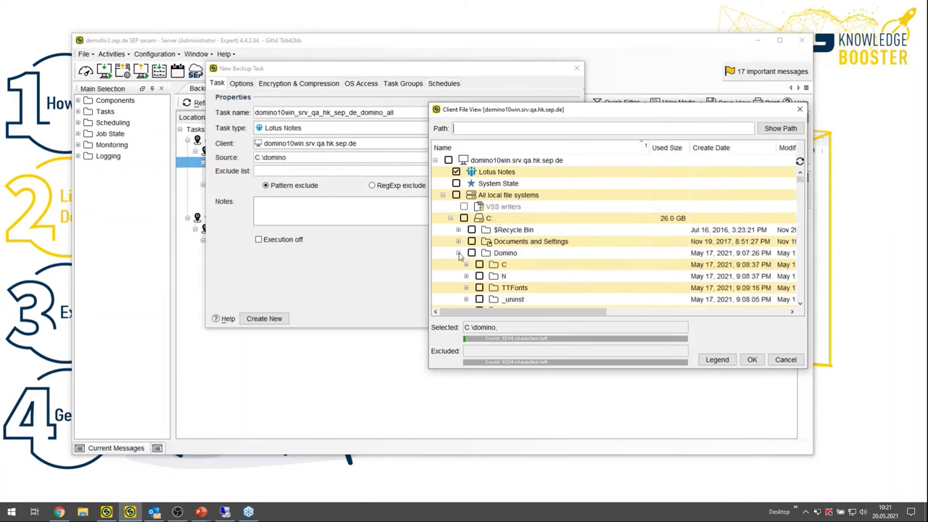
{"action": "scroll", "coordinate": [469, 246], "scroll_direction": "down", "scroll_amount": 2}
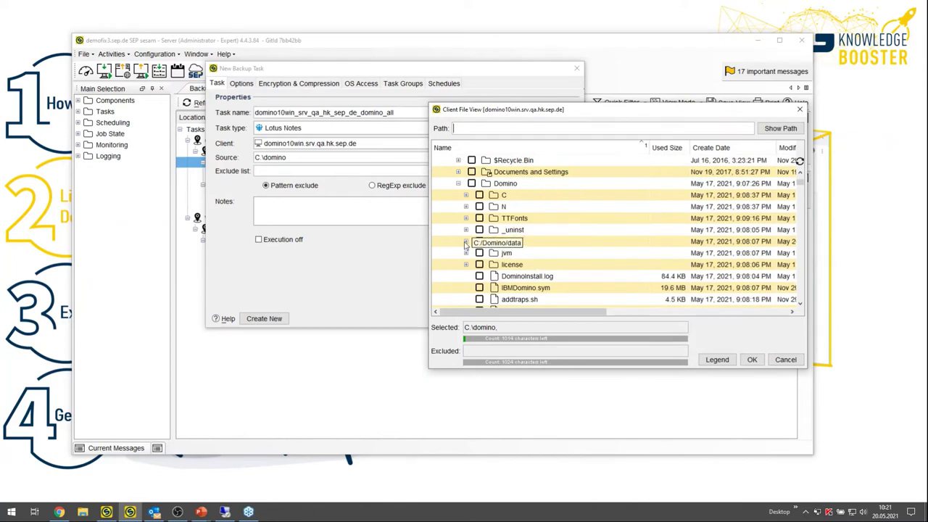
{"action": "left_click", "coordinate": [467, 243]}
{"action": "scroll", "coordinate": [577, 246], "scroll_direction": "down", "scroll_amount": 2}
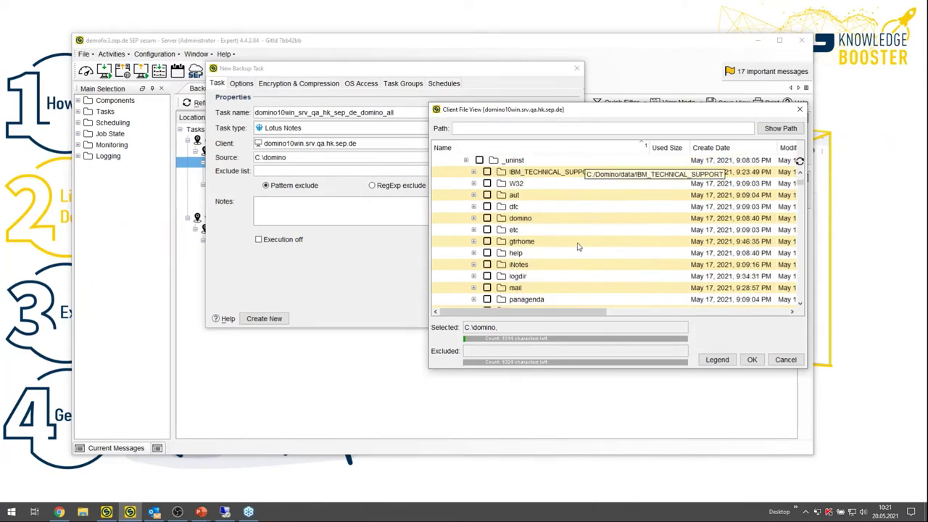
{"action": "left_click", "coordinate": [490, 290]}
{"action": "left_click", "coordinate": [488, 288]}
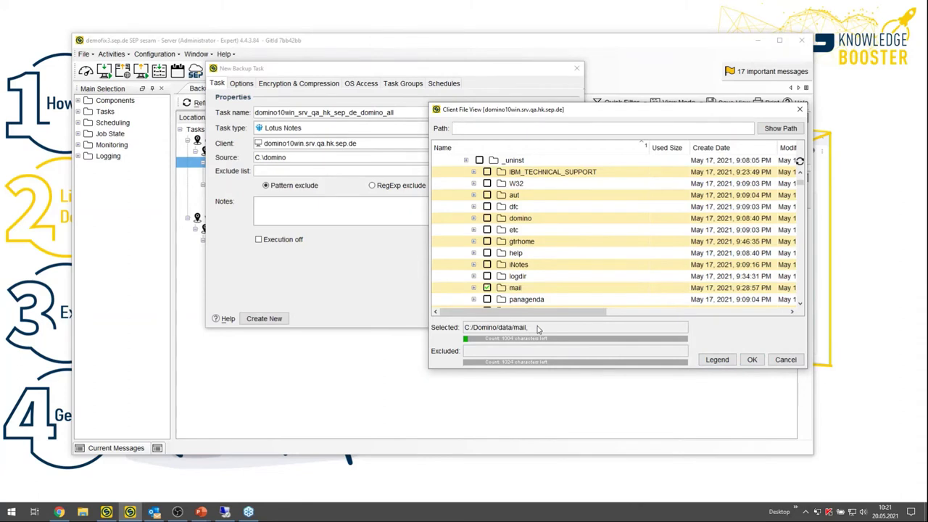
{"action": "left_click", "coordinate": [752, 360]}
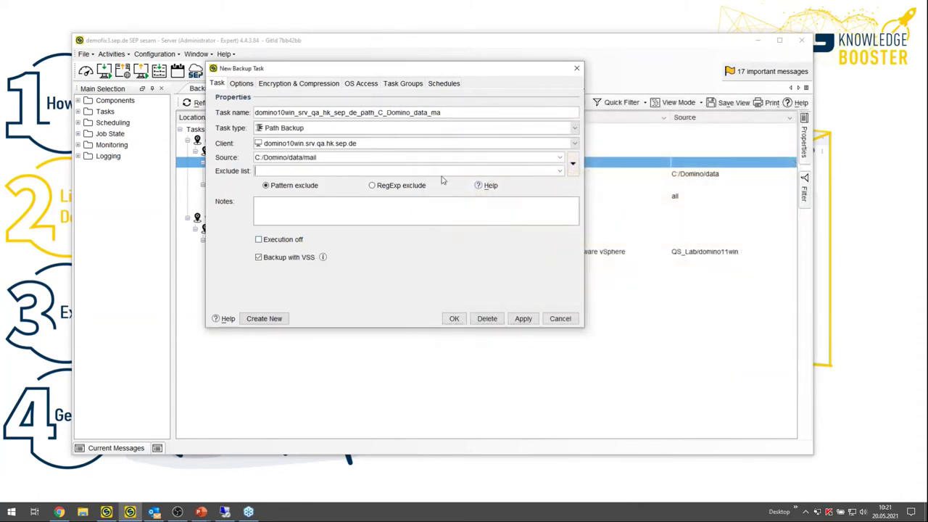
- Set the task type to Lotus Notes and discard the new backup task
{"action": "left_click", "coordinate": [281, 130]}
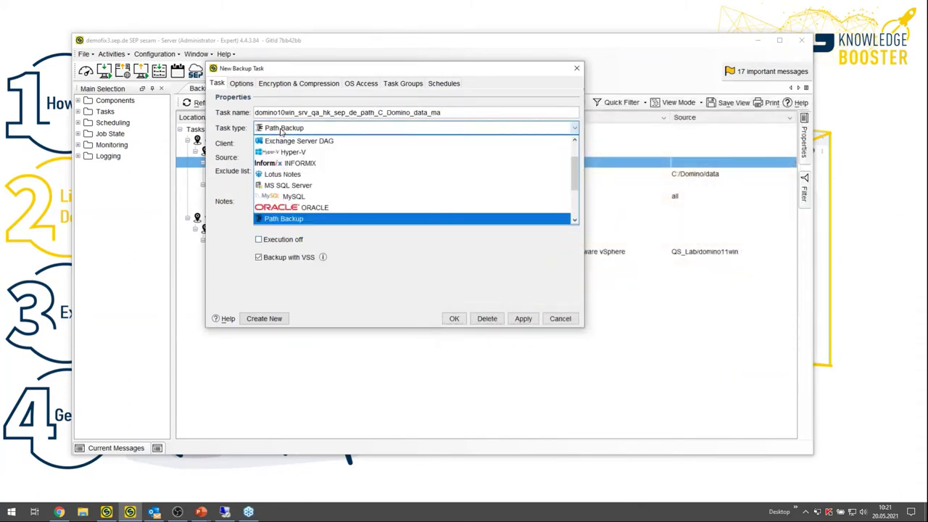
{"action": "left_click", "coordinate": [304, 164]}
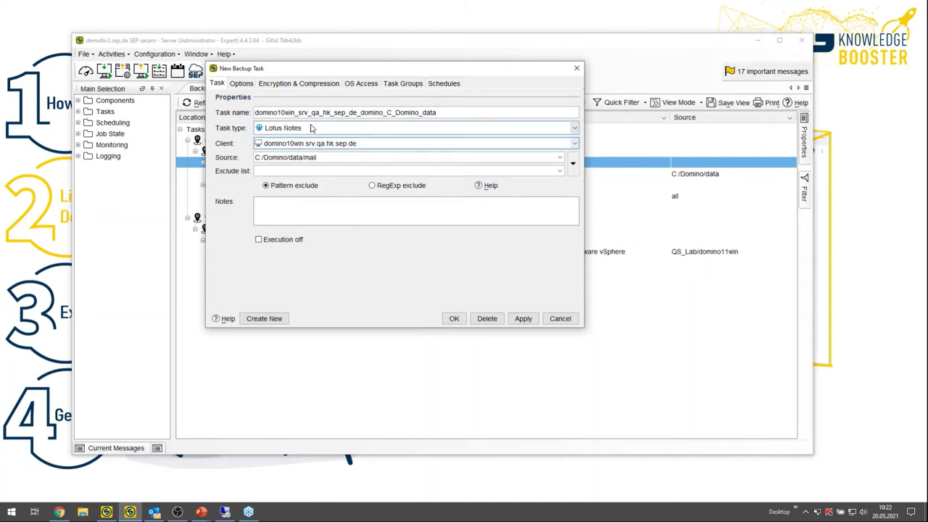
{"action": "left_click", "coordinate": [560, 319]}
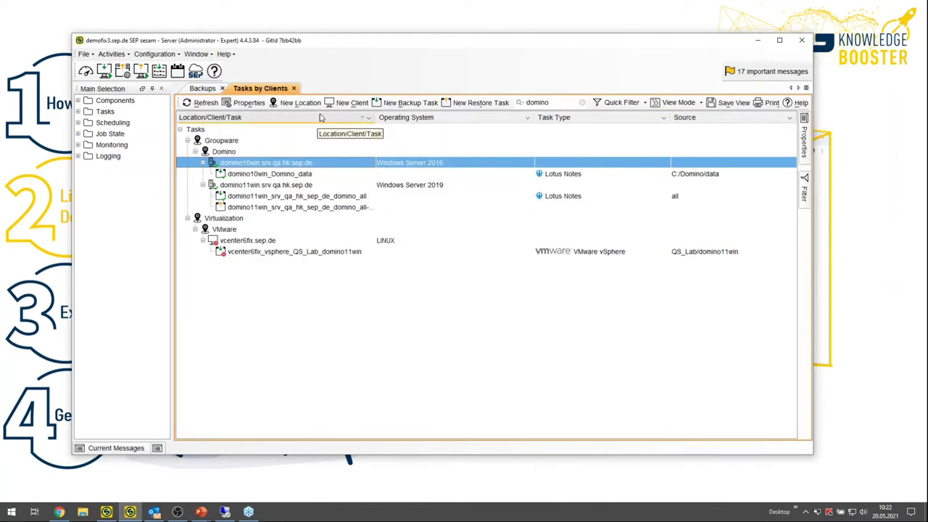
- Immediately start the domino10win_Domino_data backup with backup level INC and media pool Domino10DS
{"action": "left_click", "coordinate": [255, 174]}
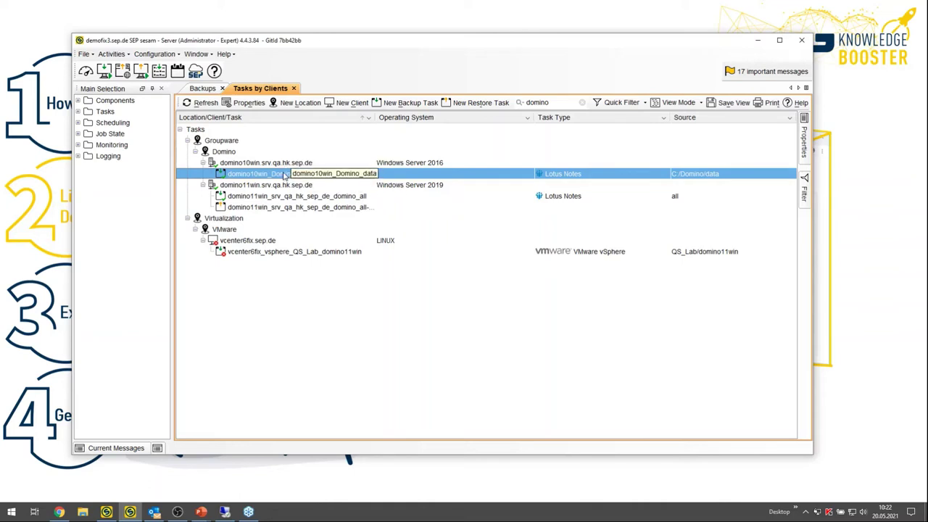
{"action": "right_click", "coordinate": [285, 176]}
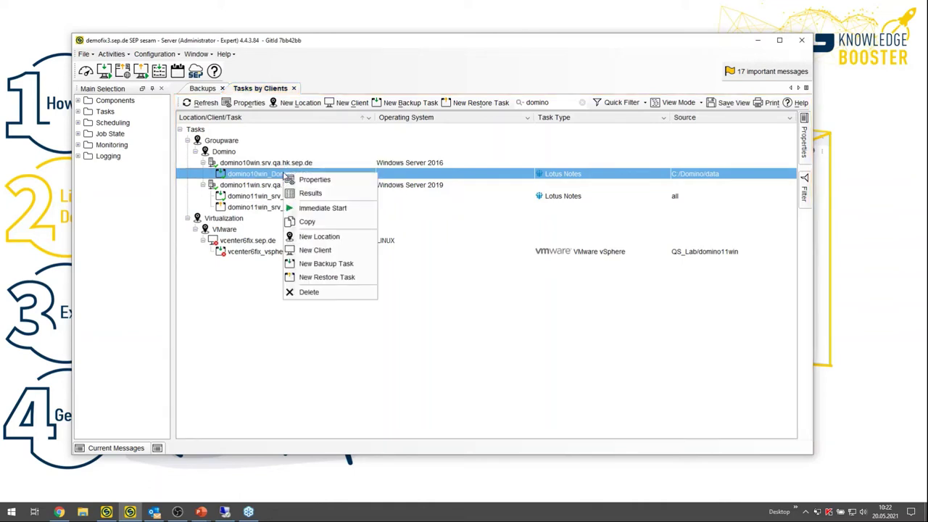
{"action": "left_click", "coordinate": [347, 208]}
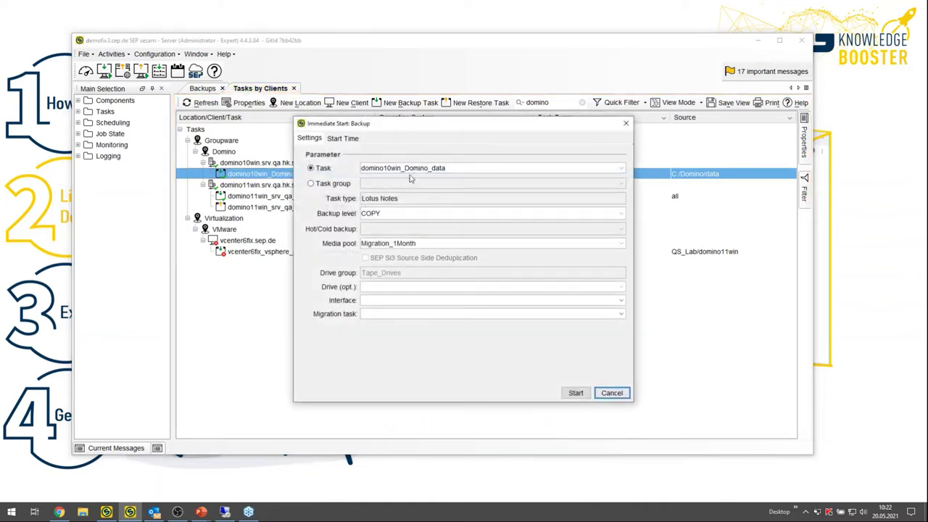
{"action": "left_click", "coordinate": [394, 215]}
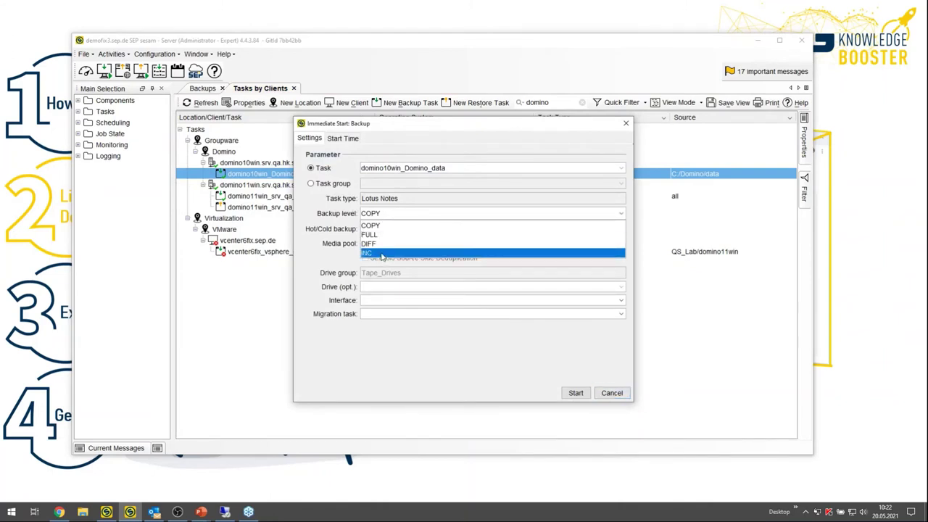
{"action": "left_click", "coordinate": [384, 257]}
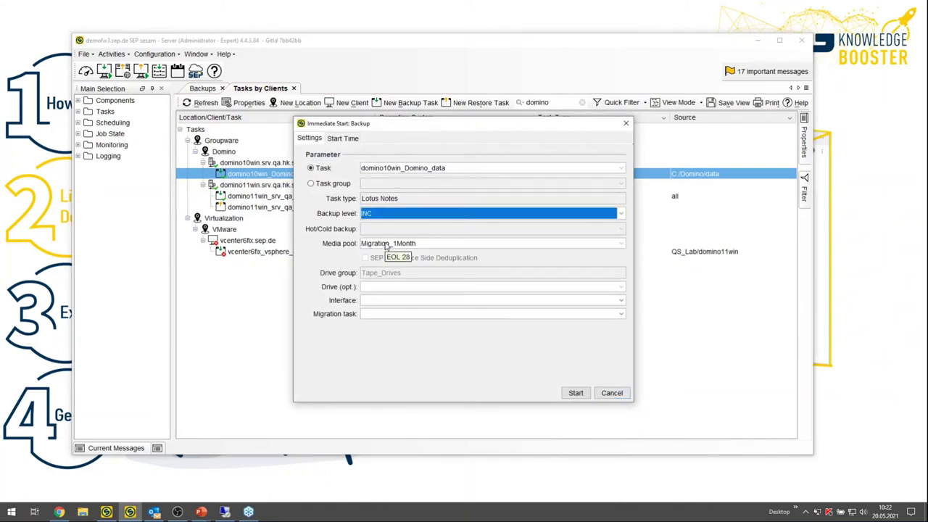
{"action": "left_click", "coordinate": [386, 245]}
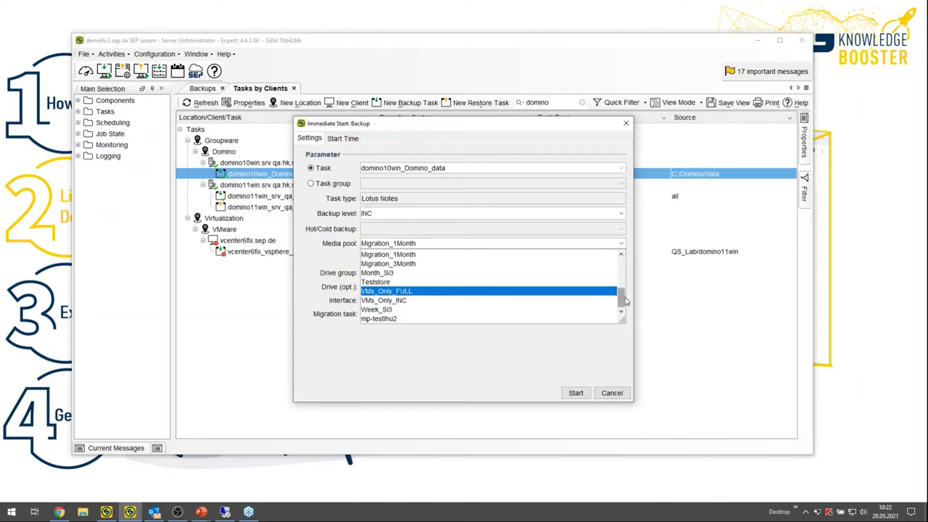
{"action": "left_click_drag", "start_coordinate": [624, 299], "coordinate": [621, 272]}
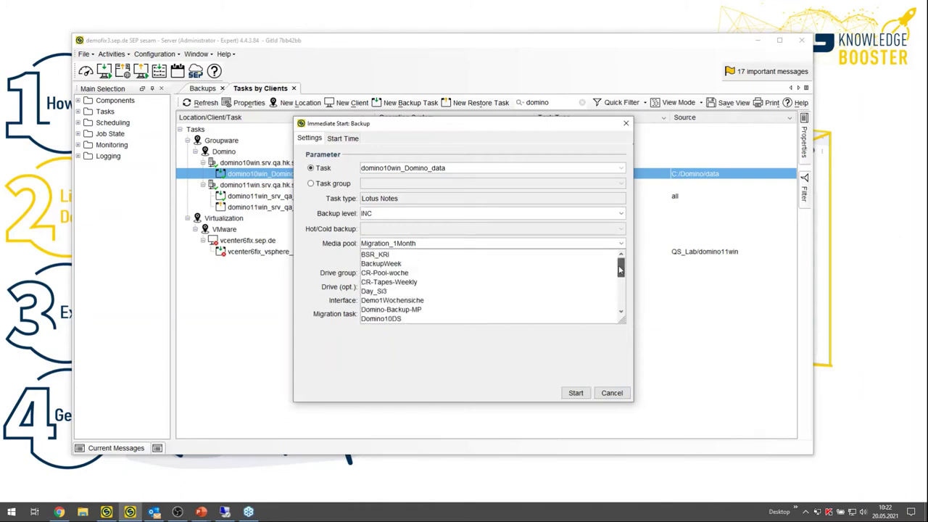
{"action": "left_click", "coordinate": [390, 319]}
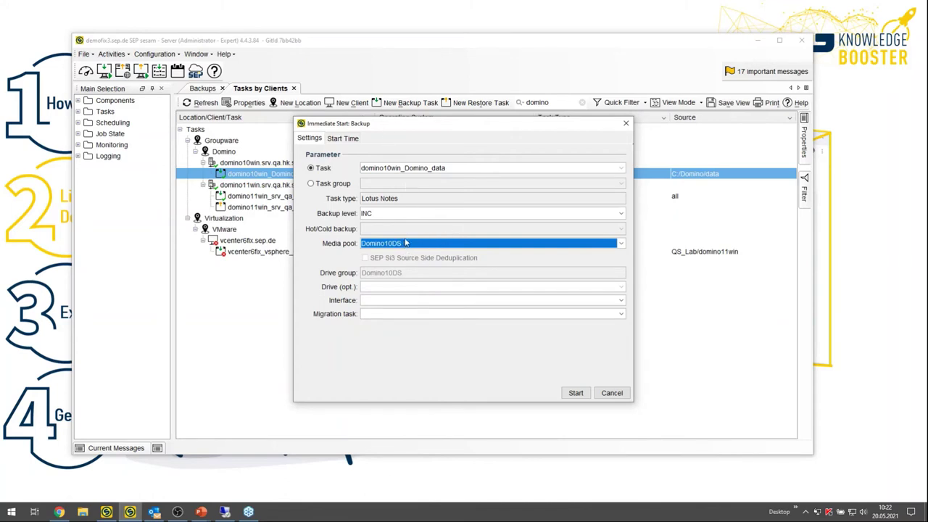
{"action": "left_click", "coordinate": [575, 393]}
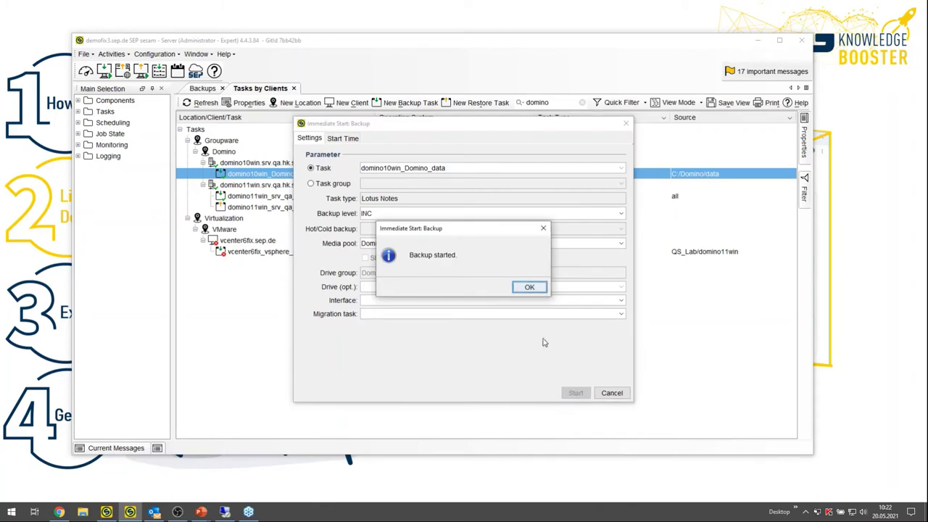
{"action": "left_click", "coordinate": [529, 288]}
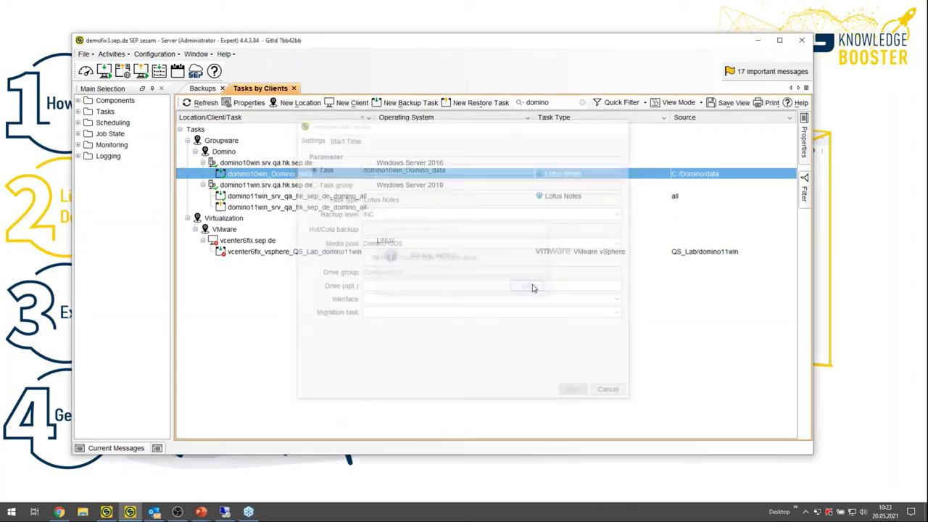
{"action": "left_click", "coordinate": [270, 186]}
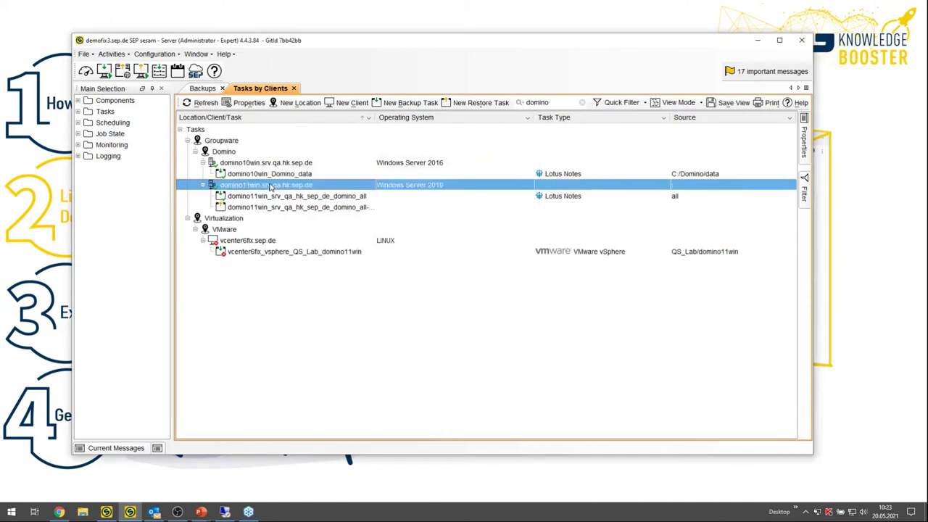
{"action": "left_click", "coordinate": [276, 198]}
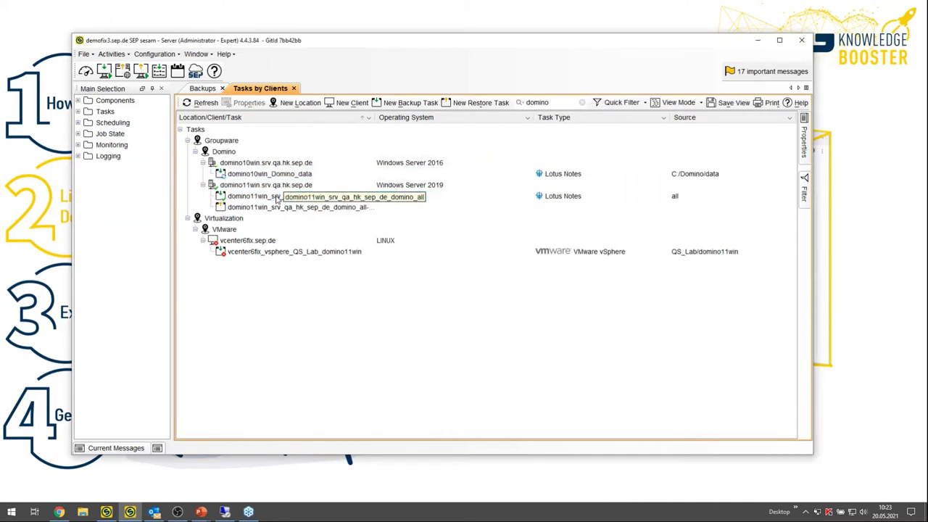
{"action": "left_click", "coordinate": [269, 197]}
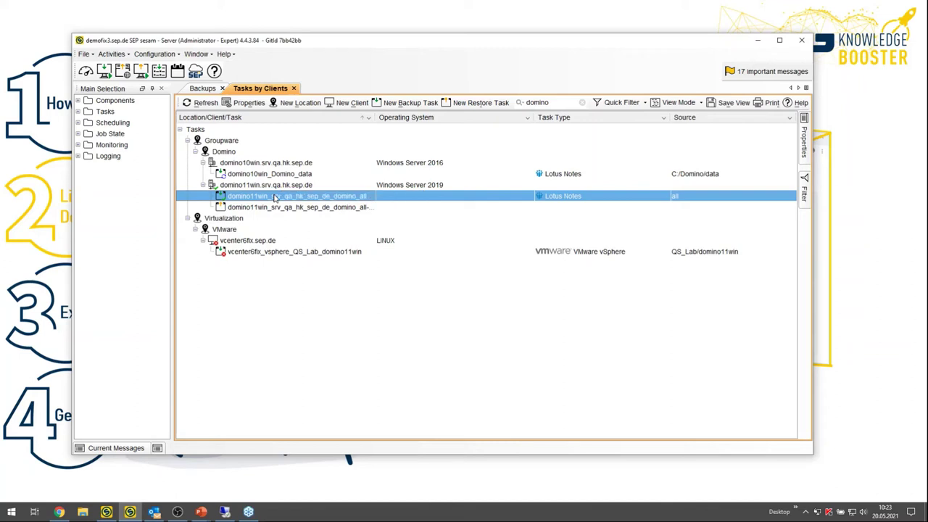
{"action": "left_click", "coordinate": [276, 198], "text": "ctrl"}
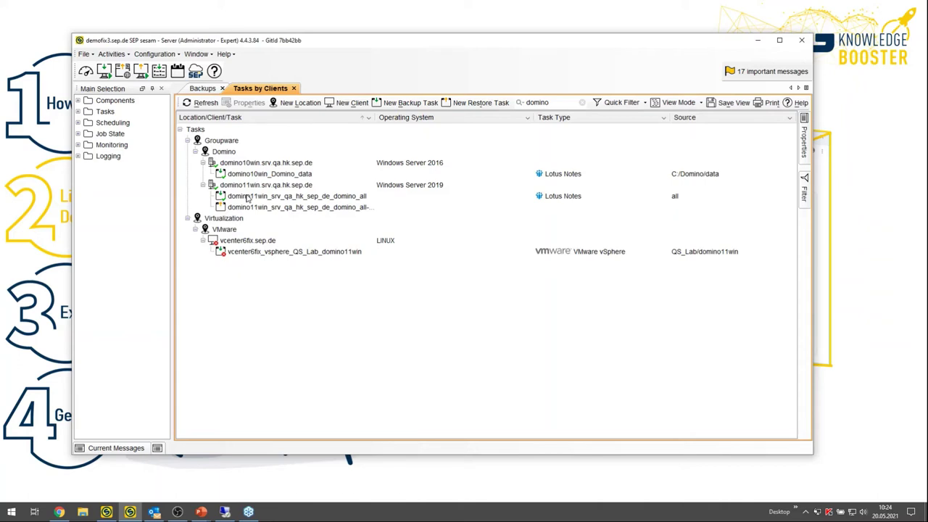
- Immediately start the domino11win_srv_qa_hk_sep_de_domino_all backup with media pool Domino-Backup-MP
{"action": "right_click", "coordinate": [247, 198]}
{"action": "left_click", "coordinate": [290, 231]}
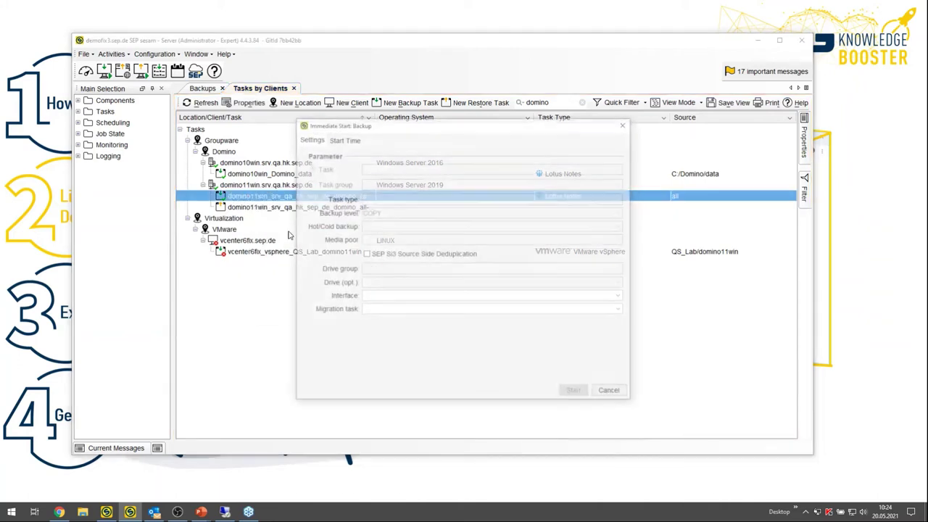
{"action": "left_click", "coordinate": [396, 244]}
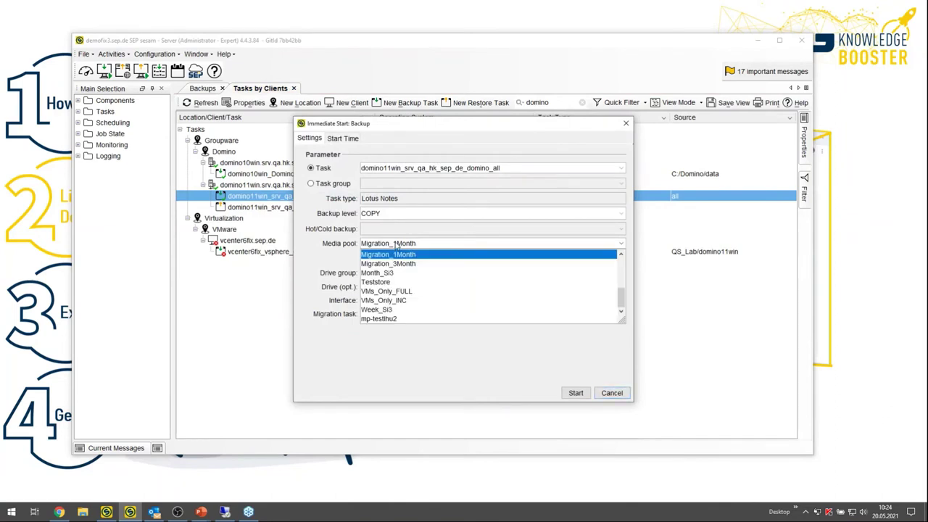
{"action": "scroll", "coordinate": [397, 276], "scroll_direction": "up", "scroll_amount": 5}
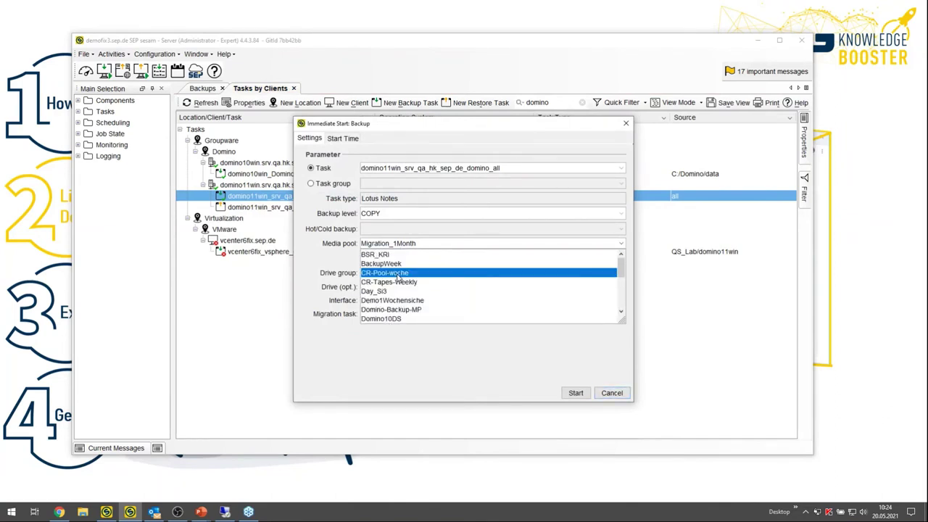
{"action": "left_click", "coordinate": [403, 309]}
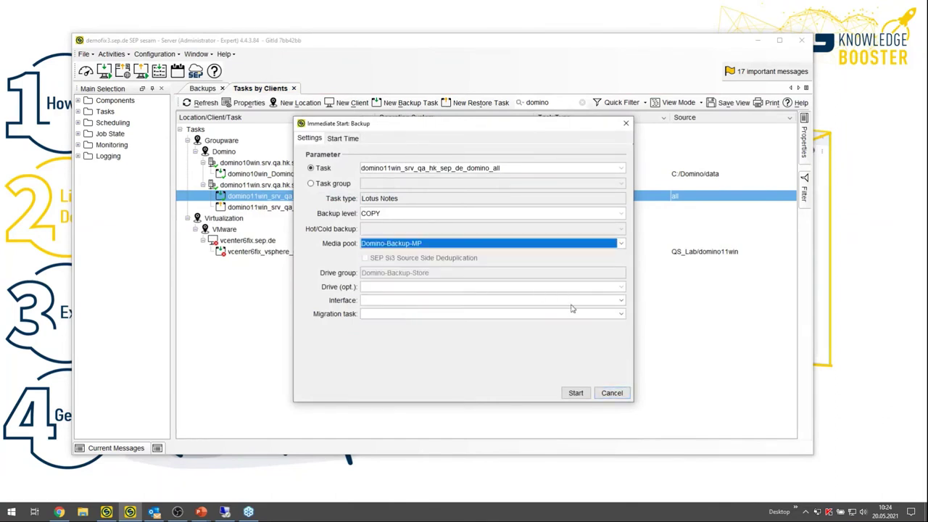
{"action": "left_click", "coordinate": [580, 392]}
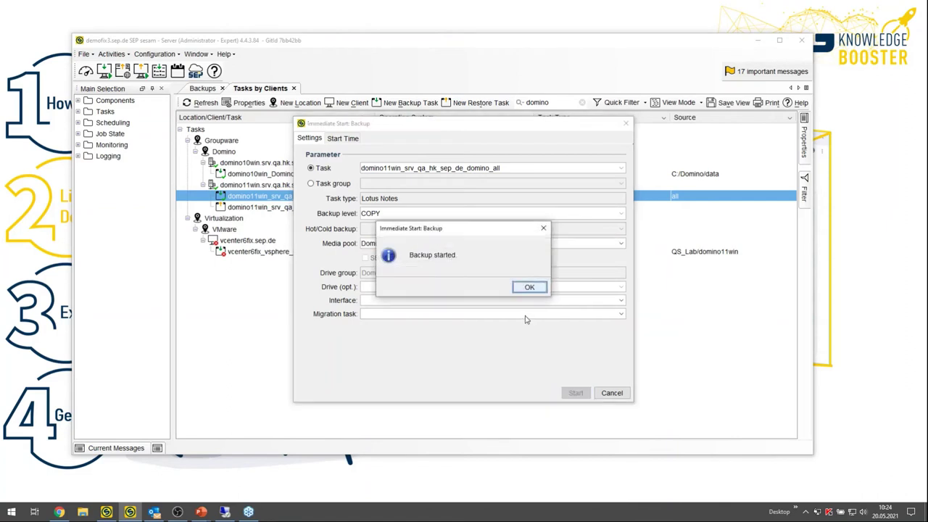
{"action": "left_click", "coordinate": [528, 287]}
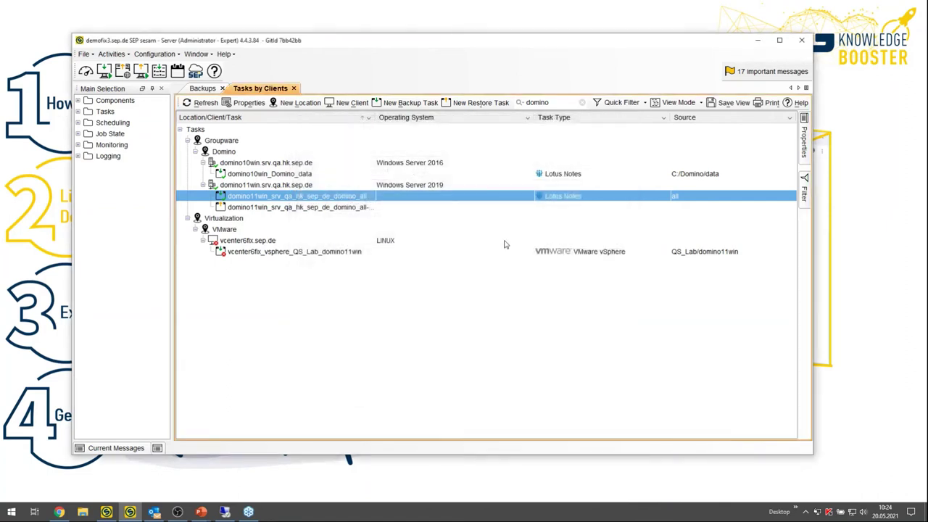
- Filter the backup job results by the location Groupware/Domino and check the state of the Domino backups
{"action": "left_click", "coordinate": [202, 88]}
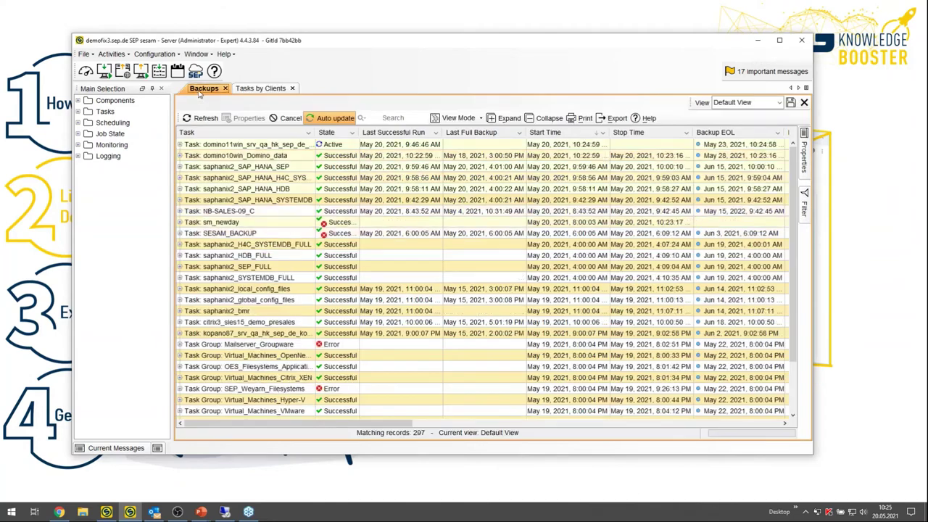
{"action": "left_click", "coordinate": [805, 217]}
{"action": "scroll", "coordinate": [704, 375], "scroll_direction": "down", "scroll_amount": 1}
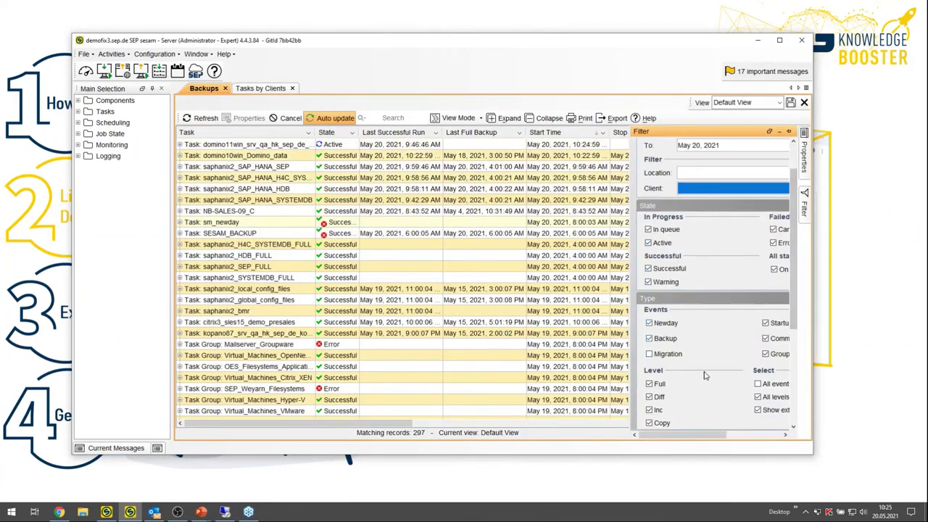
{"action": "scroll", "coordinate": [703, 373], "scroll_direction": "down", "scroll_amount": 3}
{"action": "scroll", "coordinate": [702, 373], "scroll_direction": "up", "scroll_amount": 3}
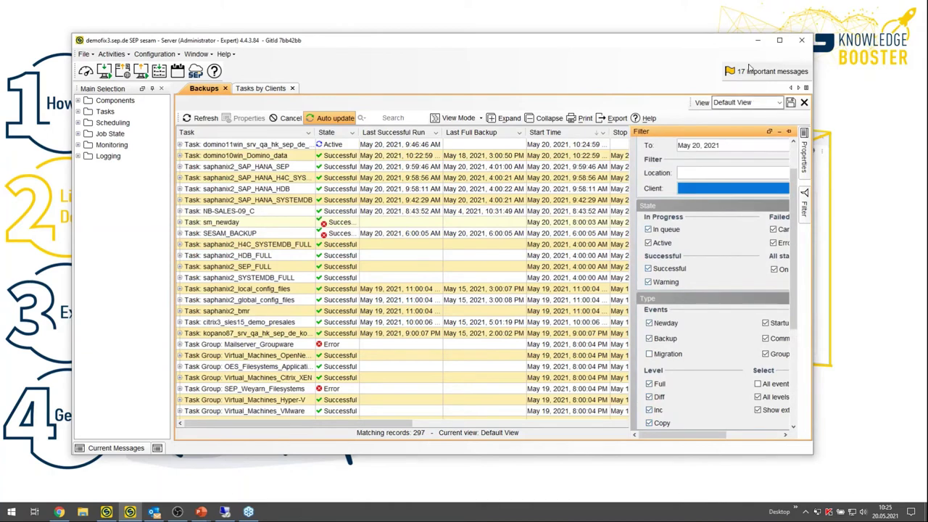
{"action": "left_click", "coordinate": [713, 176]}
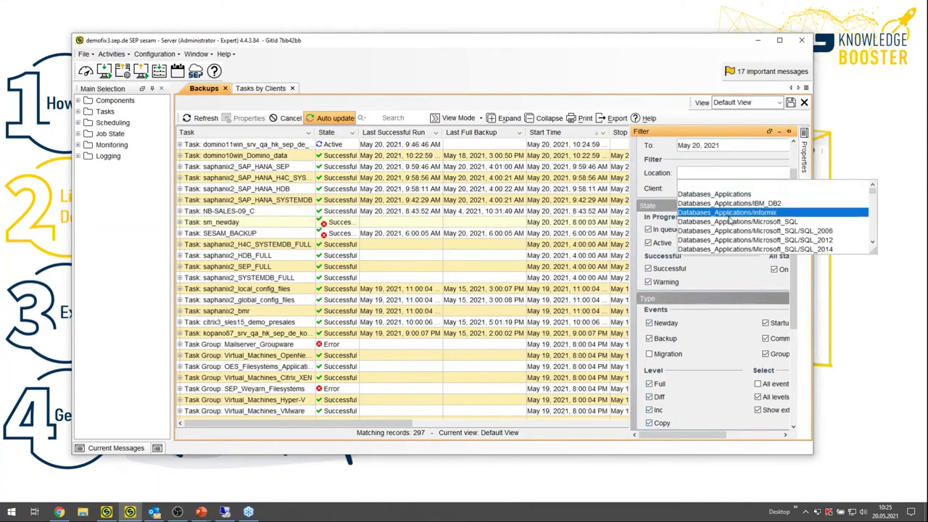
{"action": "scroll", "coordinate": [728, 217], "scroll_direction": "down", "scroll_amount": 6}
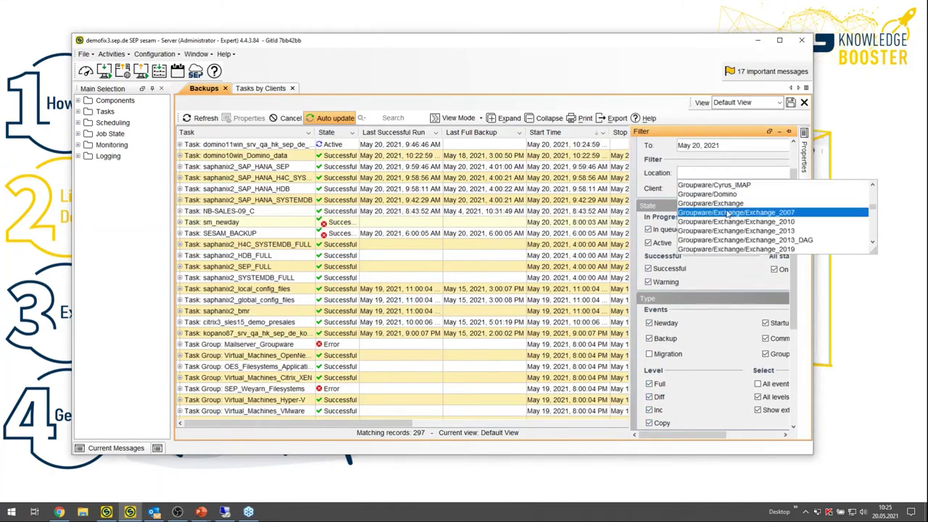
{"action": "left_click", "coordinate": [721, 195]}
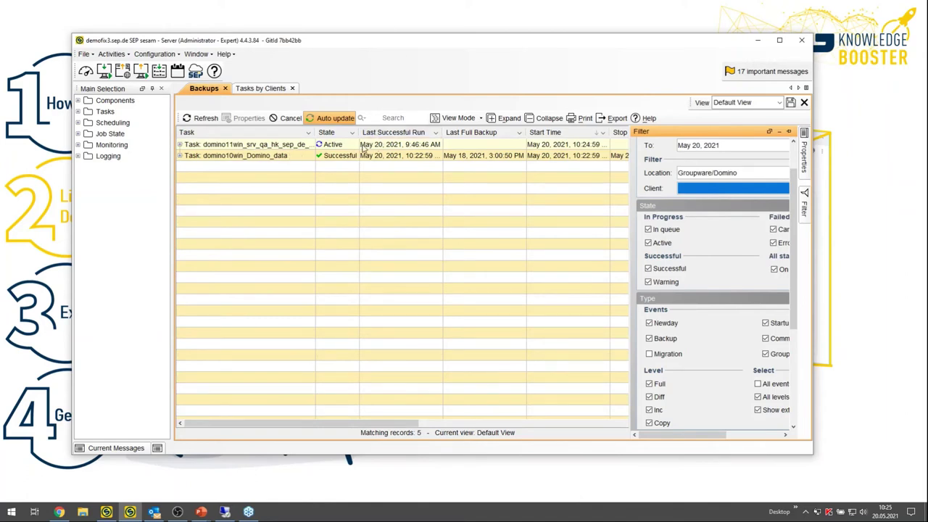
{"action": "mouse_move", "coordinate": [326, 146]}
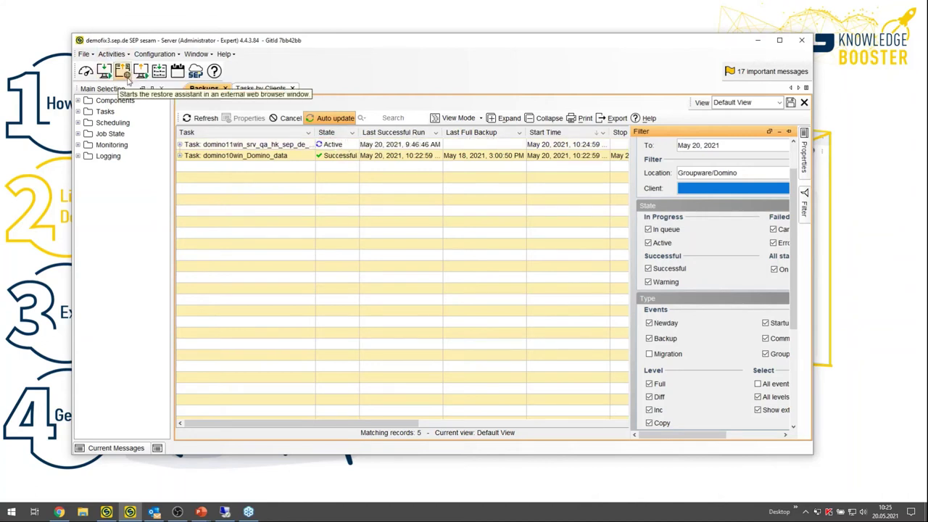
- Switch to the SEP sesam web dashboard and show the monitoring results for backups
{"action": "left_click", "coordinate": [85, 71]}
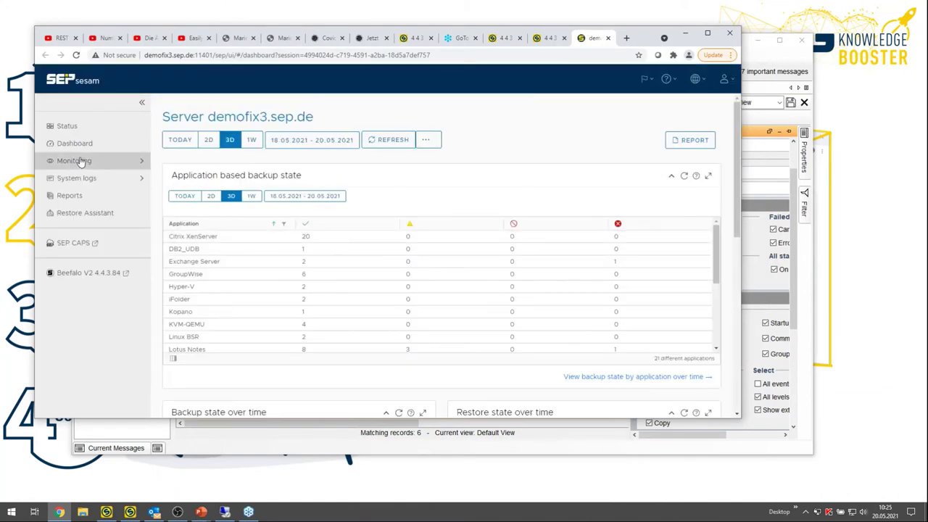
{"action": "left_click", "coordinate": [76, 162]}
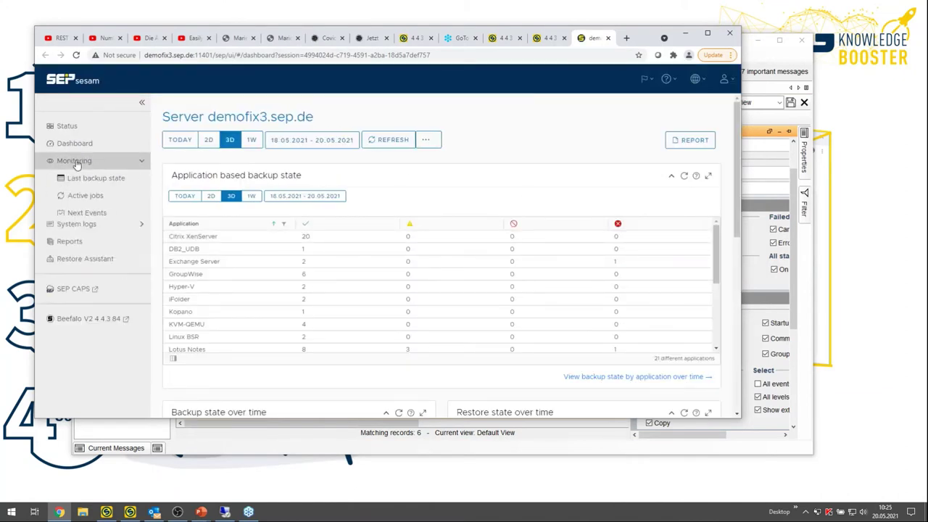
{"action": "left_click", "coordinate": [82, 266]}
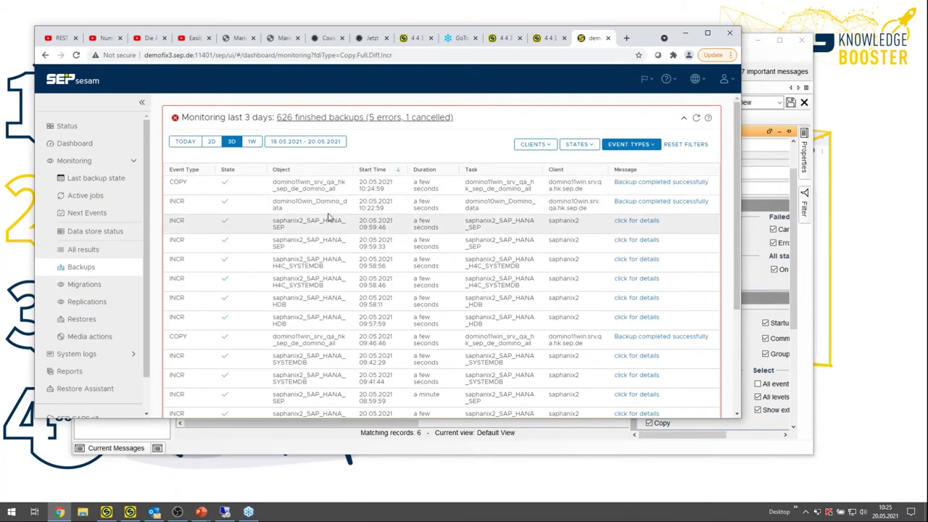
- Review the main log and trace log of the domino10win_Domino_data incremental backup, and return to the SEP sesam desktop client
{"action": "left_click", "coordinate": [674, 203]}
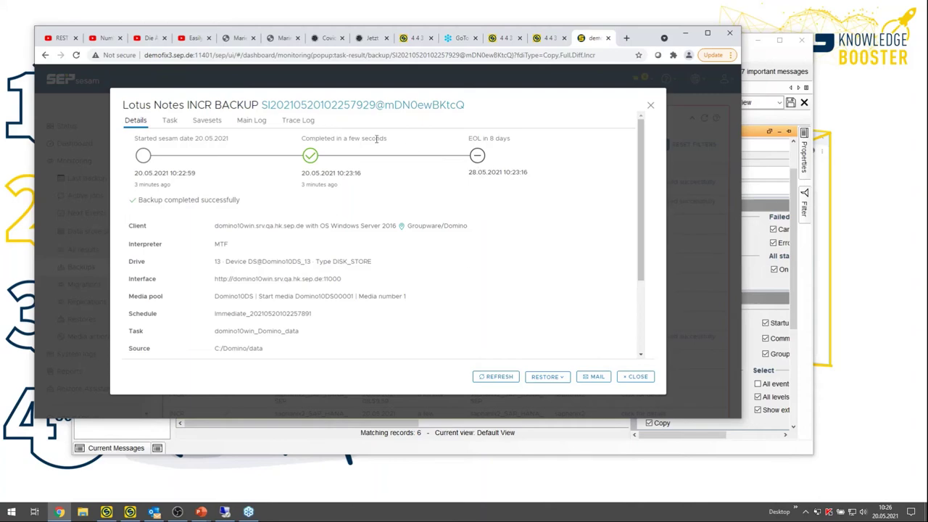
{"action": "left_click", "coordinate": [254, 121]}
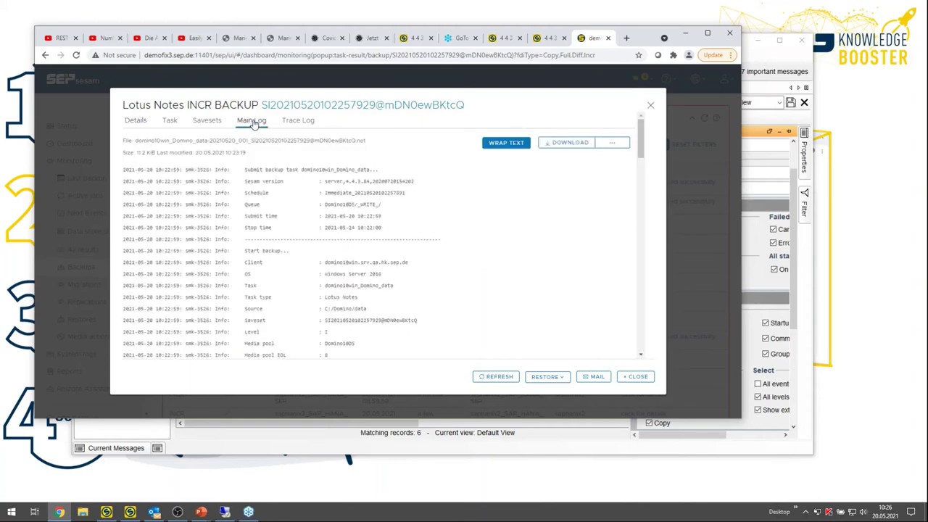
{"action": "left_click", "coordinate": [303, 122]}
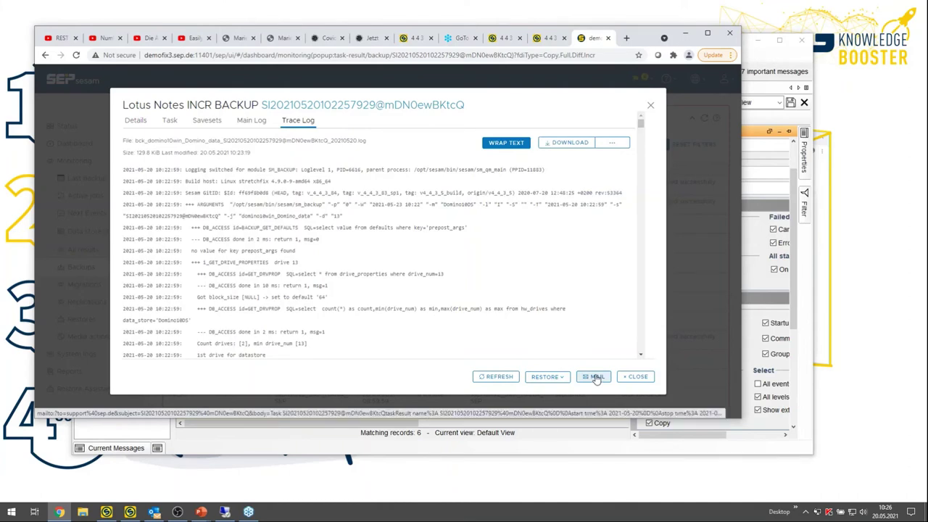
{"action": "left_click", "coordinate": [596, 377]}
{"action": "left_click", "coordinate": [635, 376]}
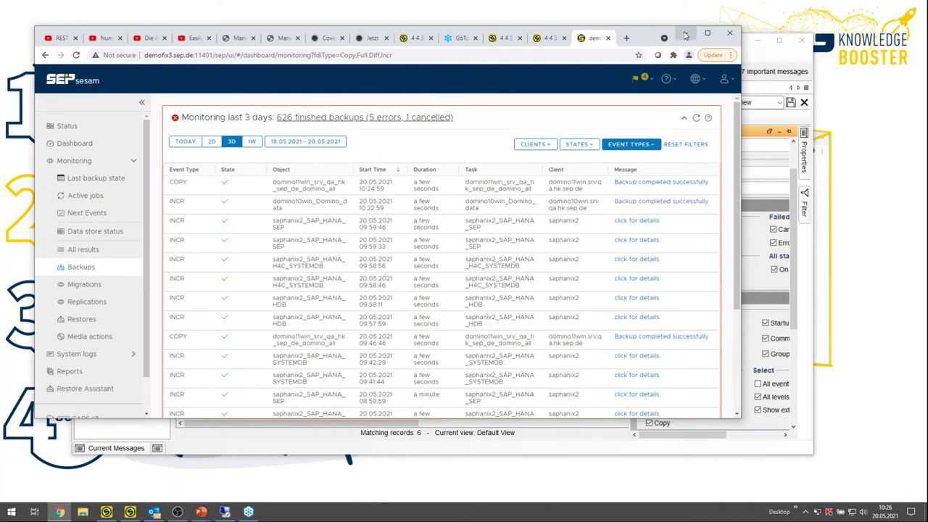
{"action": "left_click", "coordinate": [746, 57]}
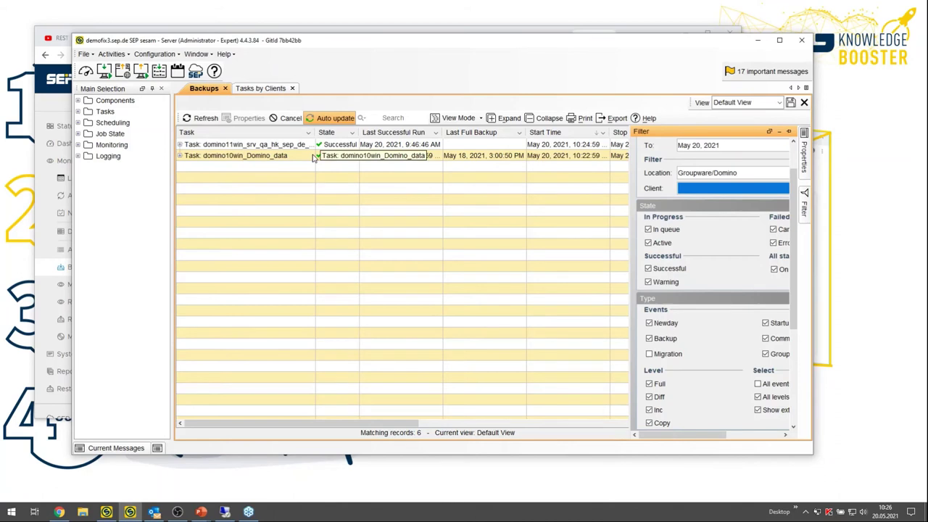
- Select the newest run under the domino11win_srv_qa_hk_sep_de task and arrange the client window alongside the domino11win remote desktop
{"action": "left_click", "coordinate": [180, 145]}
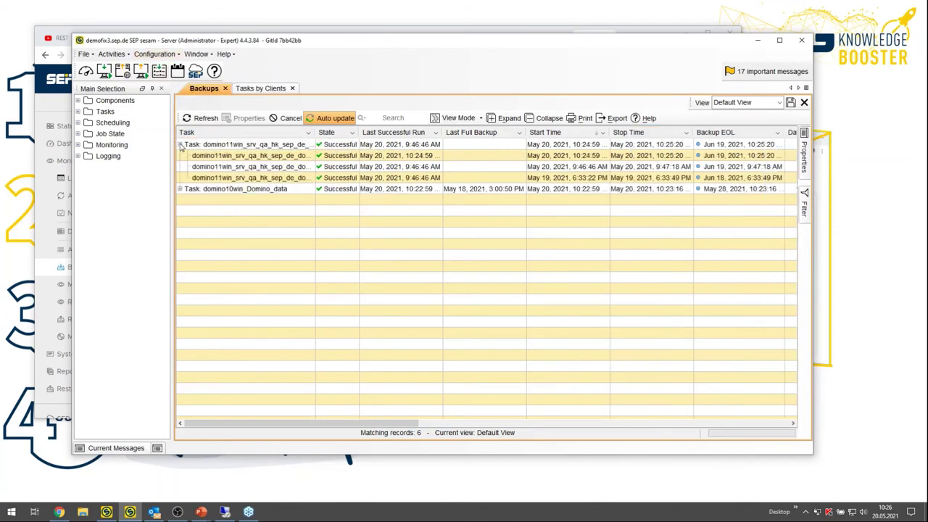
{"action": "left_click", "coordinate": [237, 157]}
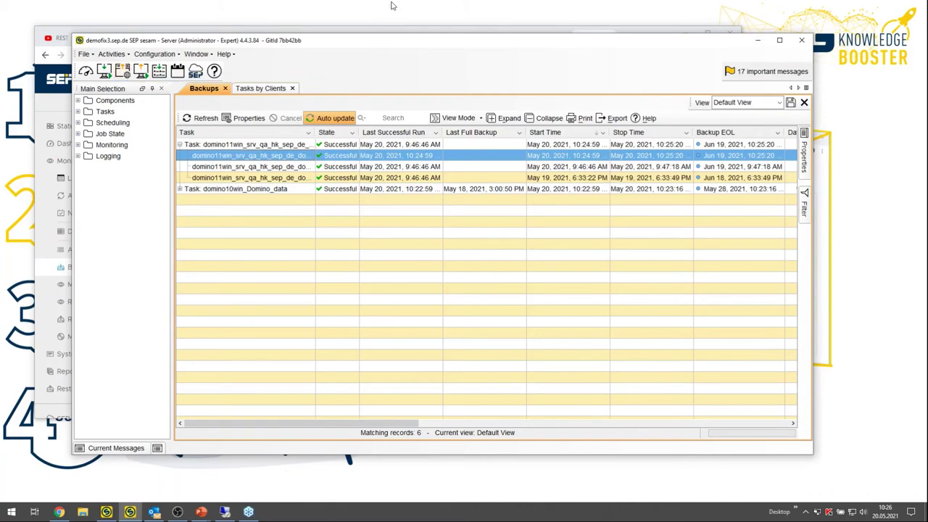
{"action": "left_click_drag", "start_coordinate": [404, 44], "coordinate": [511, 17]}
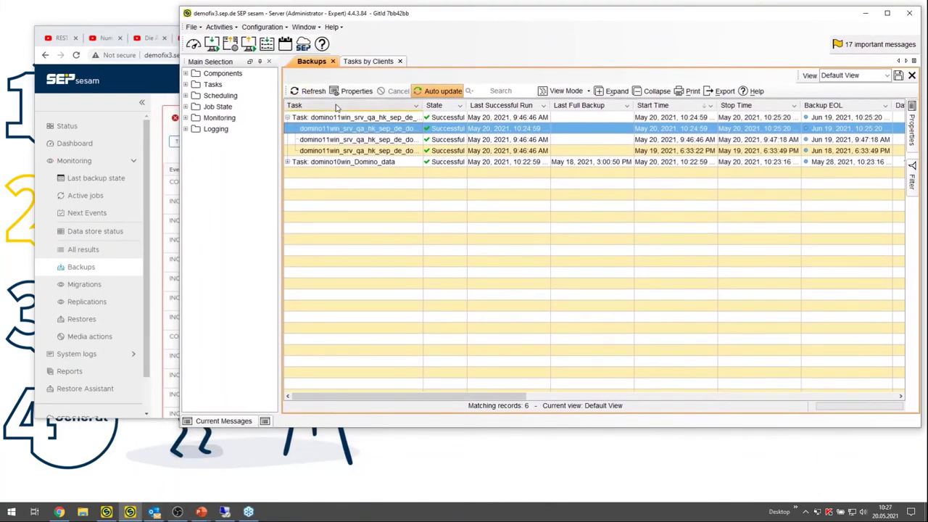
{"action": "left_click", "coordinate": [224, 511]}
{"action": "left_click_drag", "start_coordinate": [328, 38], "coordinate": [280, 79]}
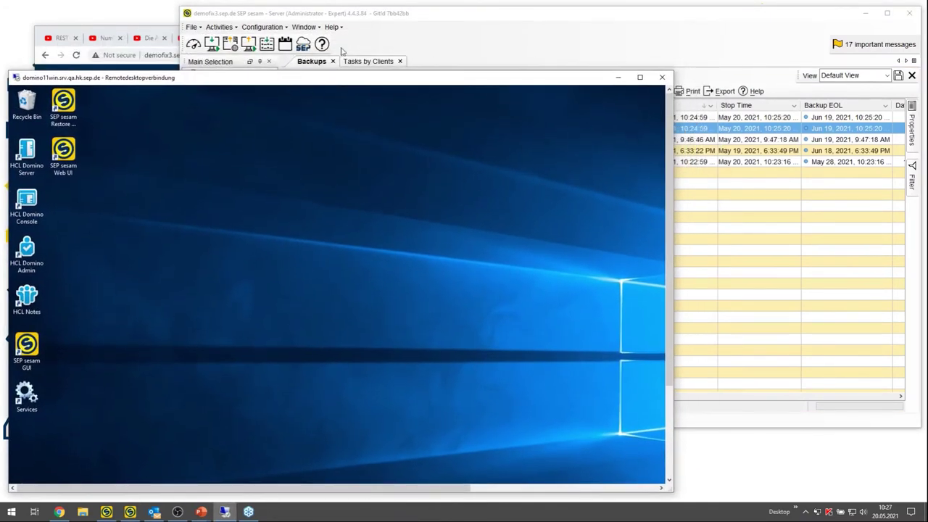
{"action": "left_click", "coordinate": [441, 18]}
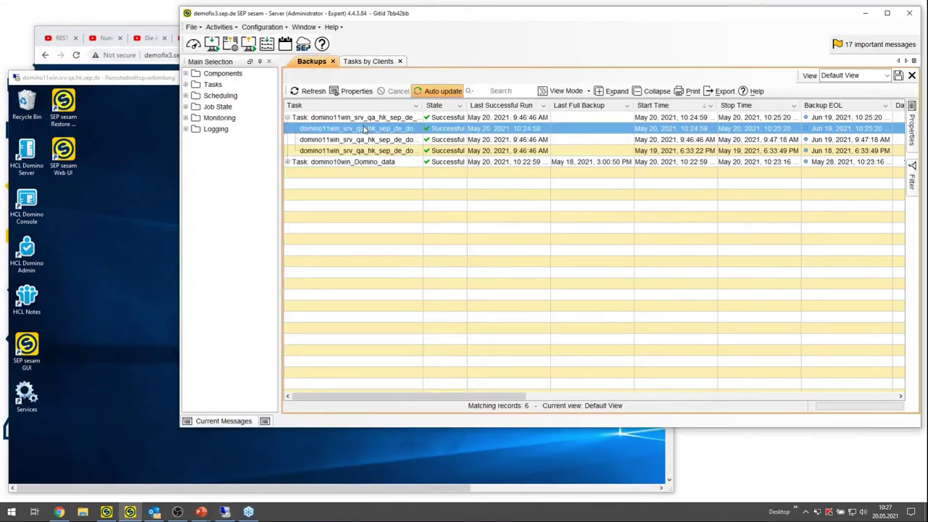
- Create a new restore task from the domino11win_srv_qa_hk_sep_de_domino_all backup of May 20, 2021, 10:24:59 AM, and proceed to file selection
{"action": "left_click", "coordinate": [248, 44]}
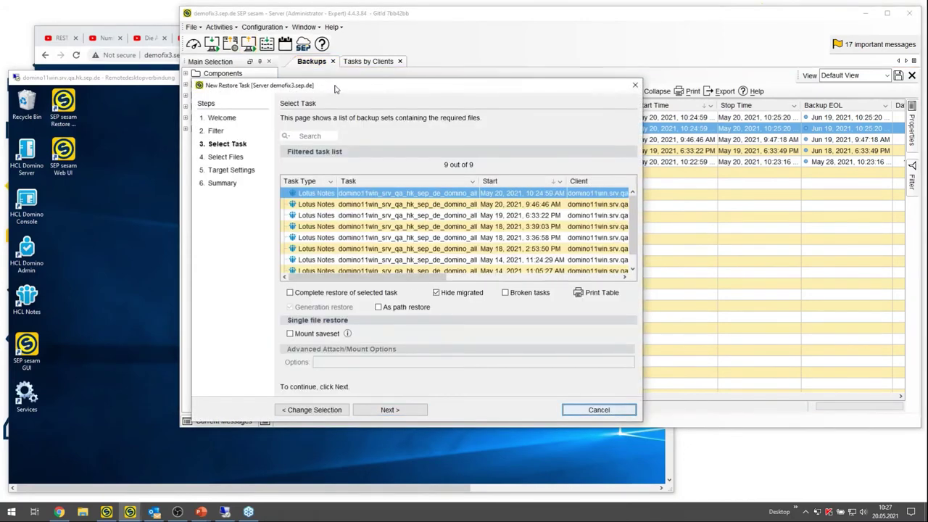
{"action": "left_click_drag", "start_coordinate": [336, 88], "coordinate": [442, 108]}
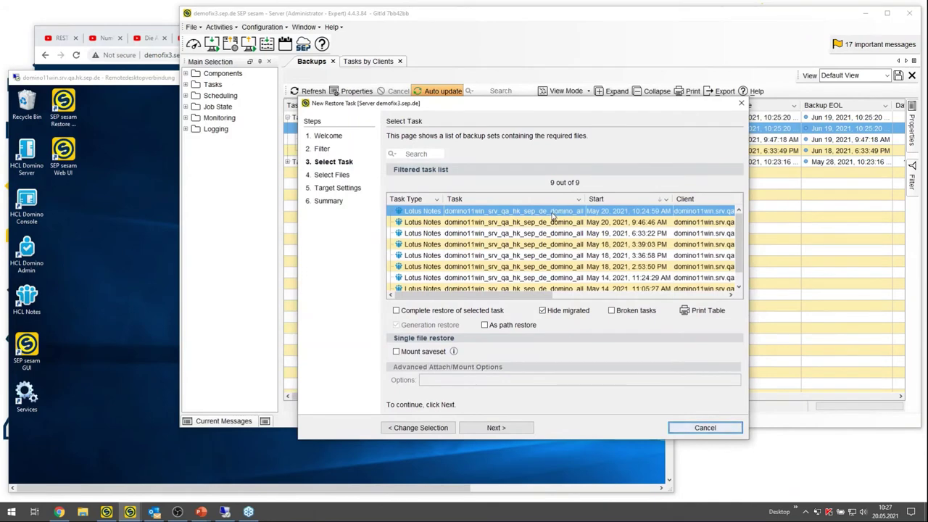
{"action": "left_click_drag", "start_coordinate": [543, 295], "coordinate": [434, 296]}
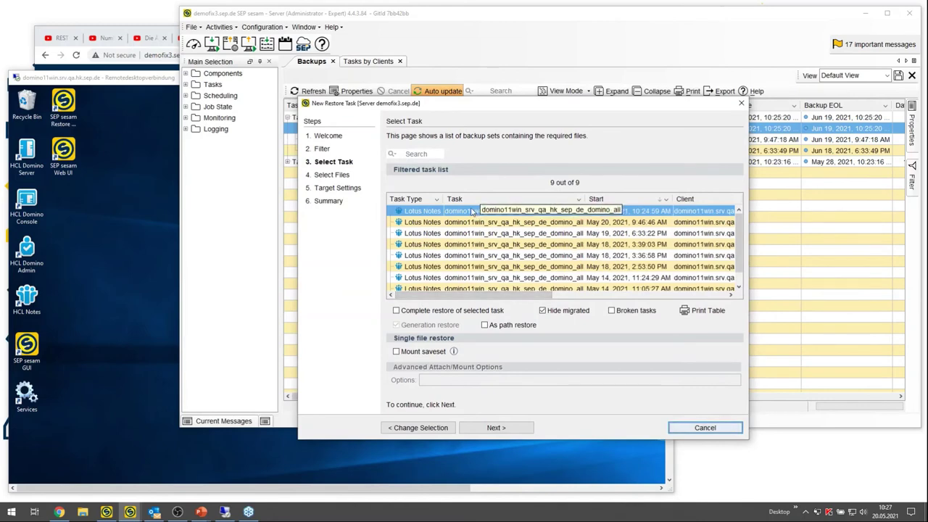
{"action": "left_click", "coordinate": [500, 427]}
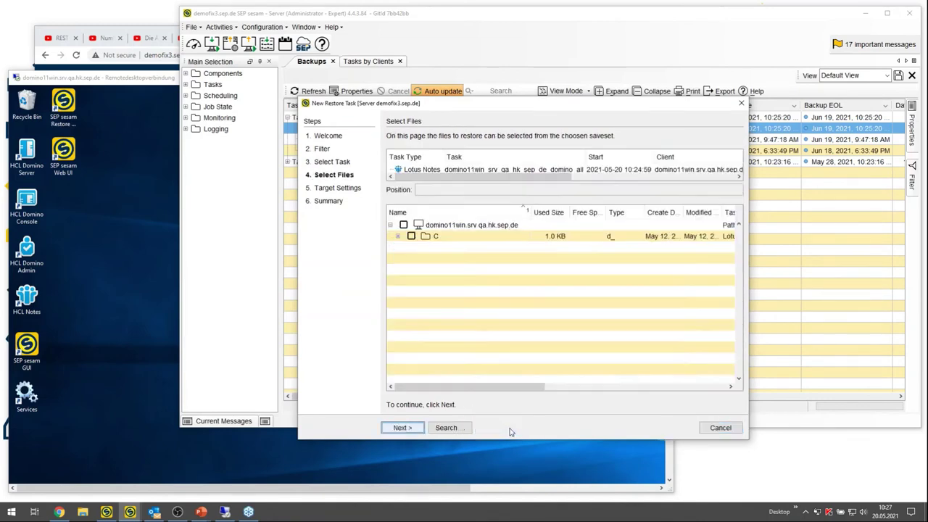
- Select only brian.nsf from C/HCL/Domino/Data/mail for the restore and continue to the target settings
{"action": "left_click", "coordinate": [397, 238]}
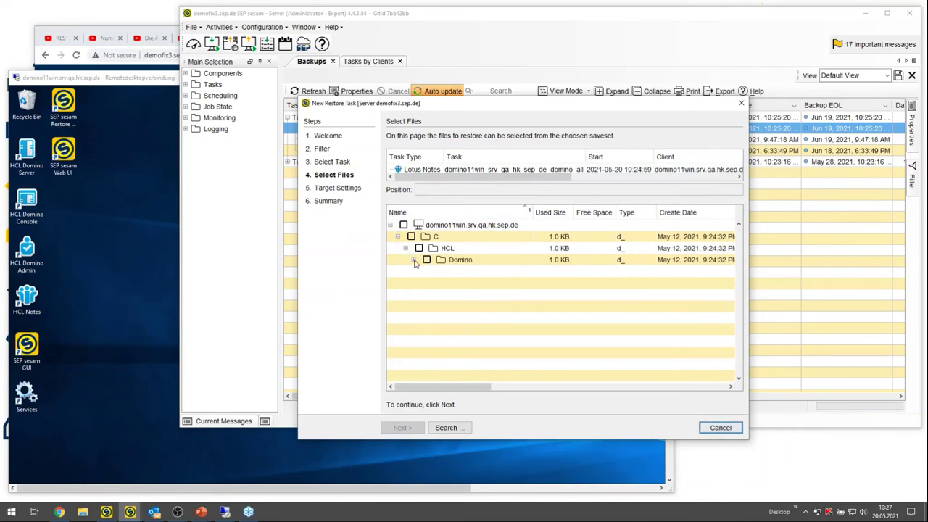
{"action": "left_click", "coordinate": [414, 260]}
{"action": "left_click", "coordinate": [421, 271]}
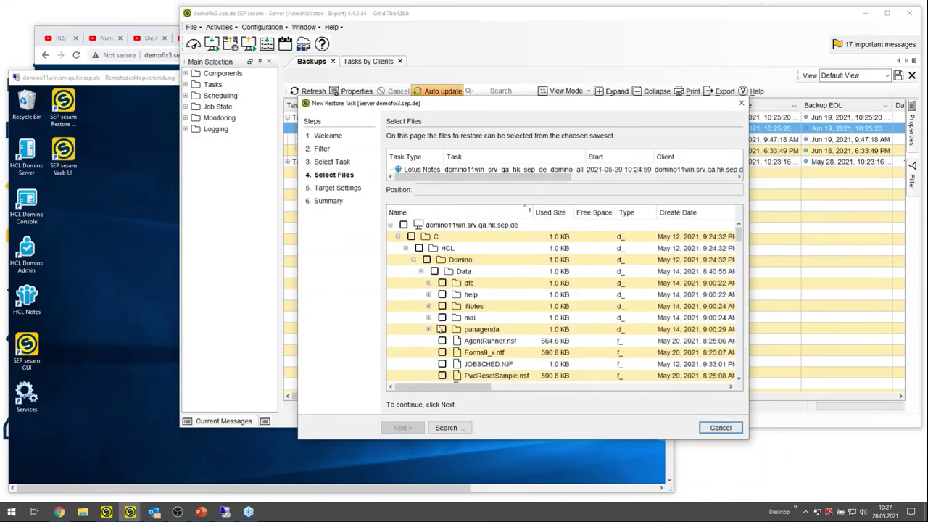
{"action": "left_click", "coordinate": [428, 317]}
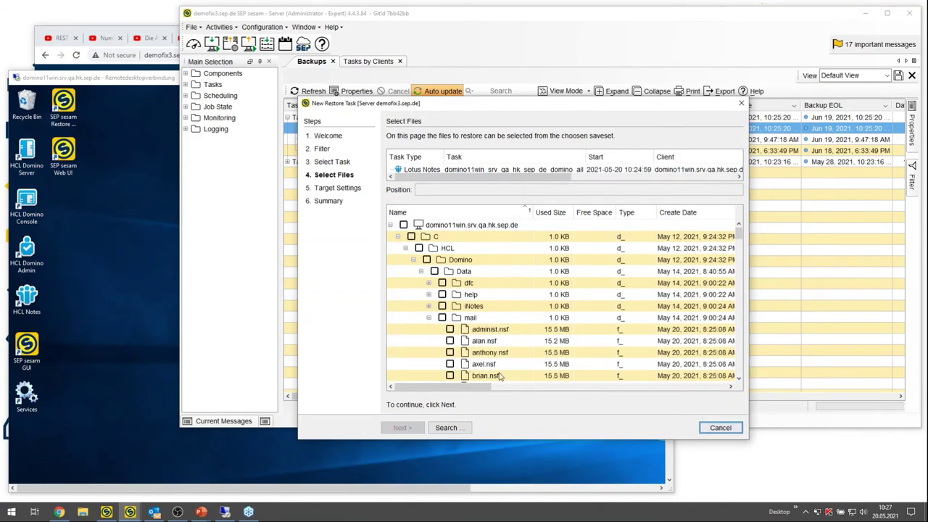
{"action": "left_click", "coordinate": [449, 375]}
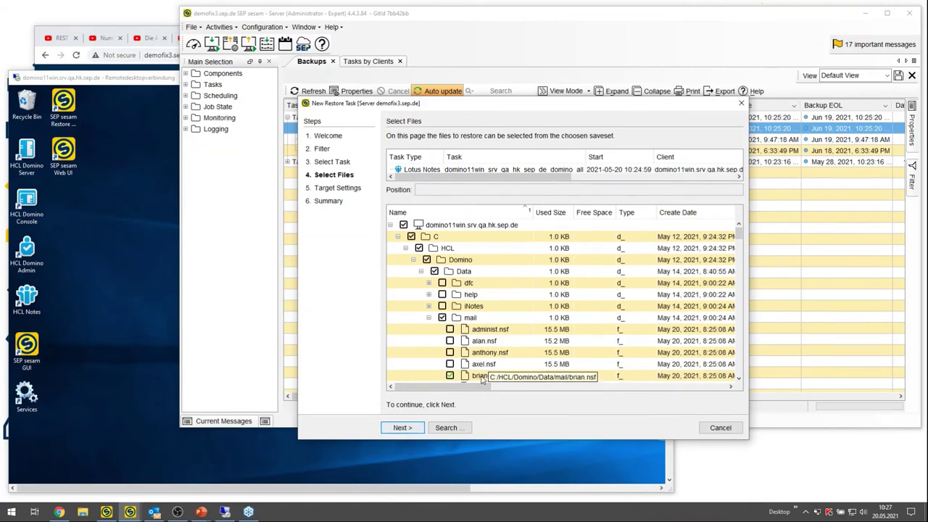
{"action": "left_click", "coordinate": [409, 428]}
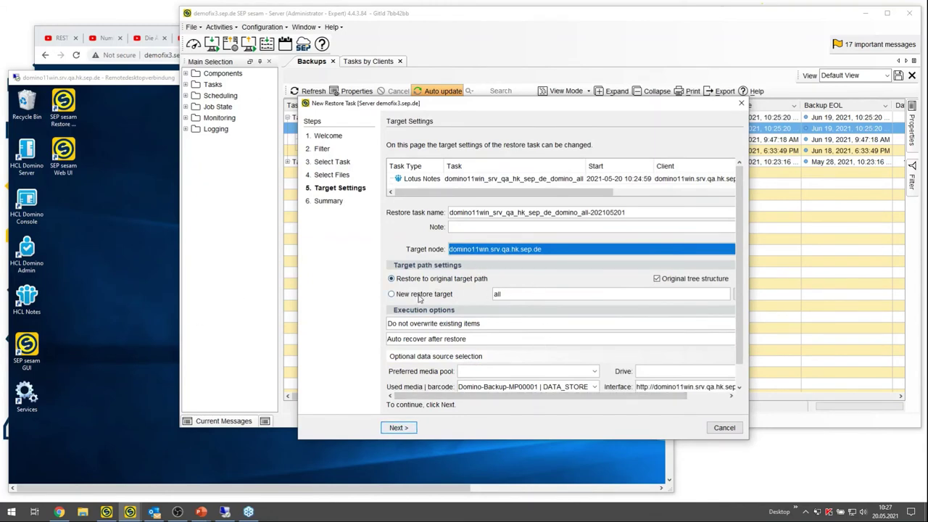
- Choose restoring to a new target, disable the original tree structure, and widen the restore dialog
{"action": "left_click", "coordinate": [589, 293]}
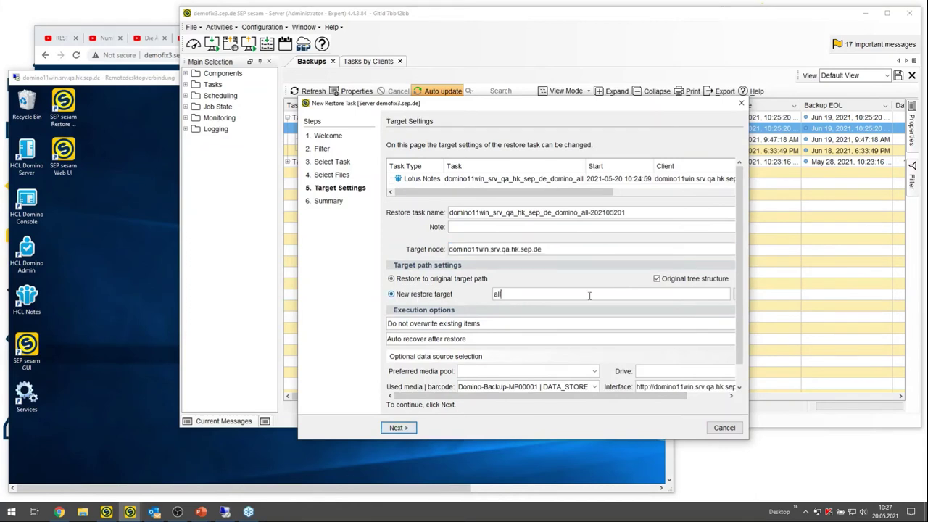
{"action": "left_click", "coordinate": [656, 279]}
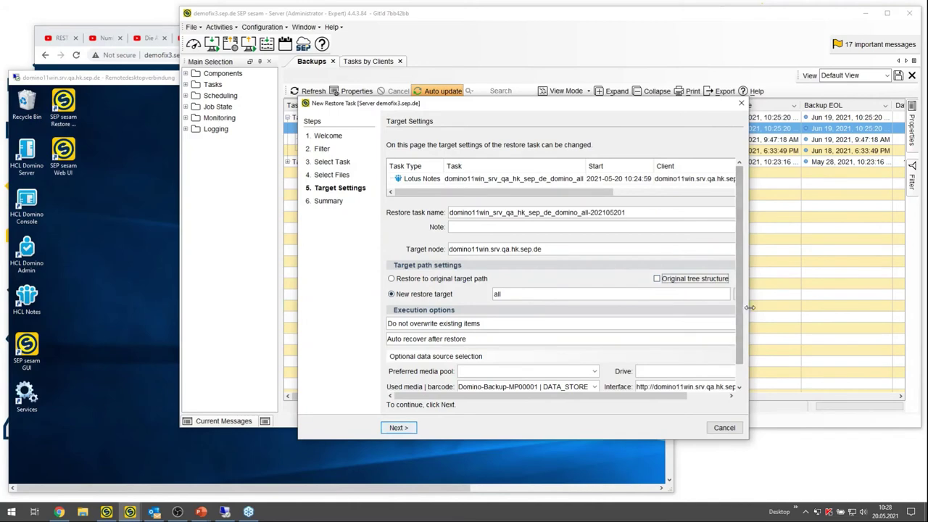
{"action": "left_click_drag", "start_coordinate": [747, 303], "coordinate": [861, 303]}
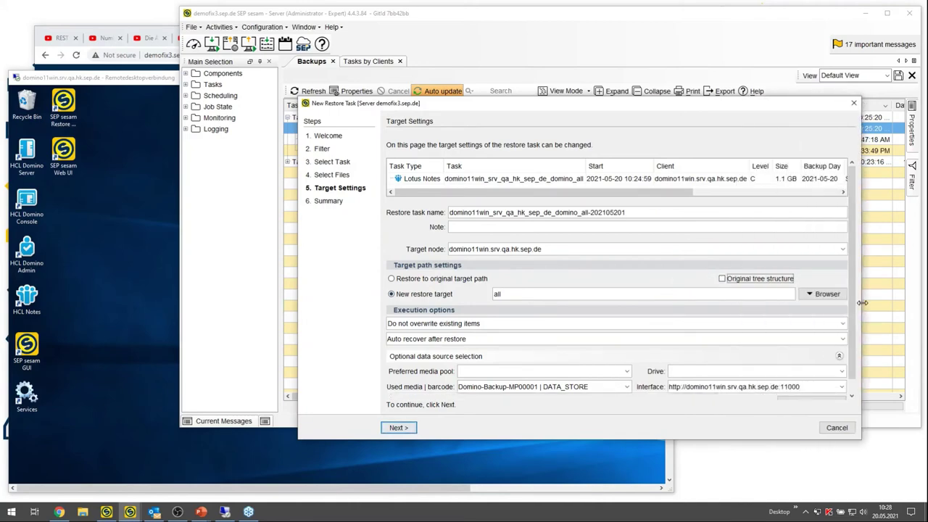
- Set the new restore target to C:/Users/Administrator/Desktop and accept the "As path backup" task type
{"action": "left_click", "coordinate": [824, 293]}
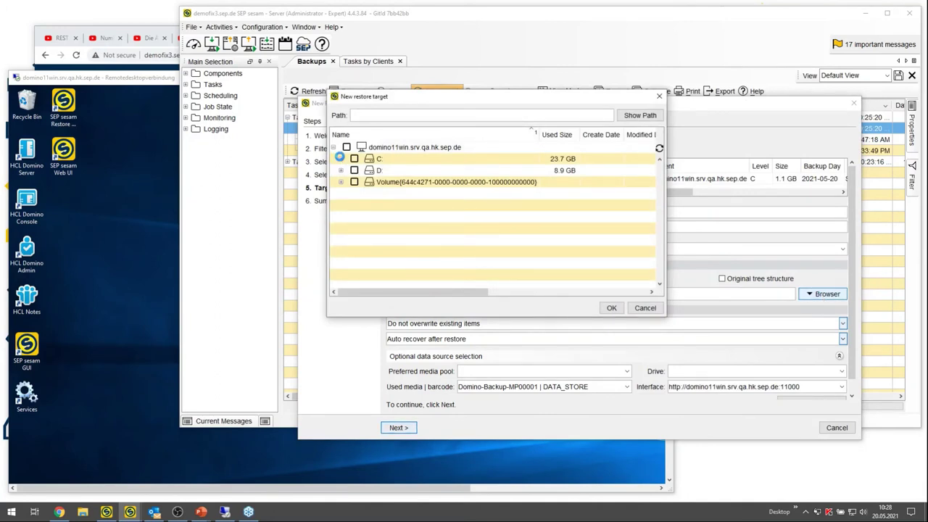
{"action": "left_click", "coordinate": [340, 158]}
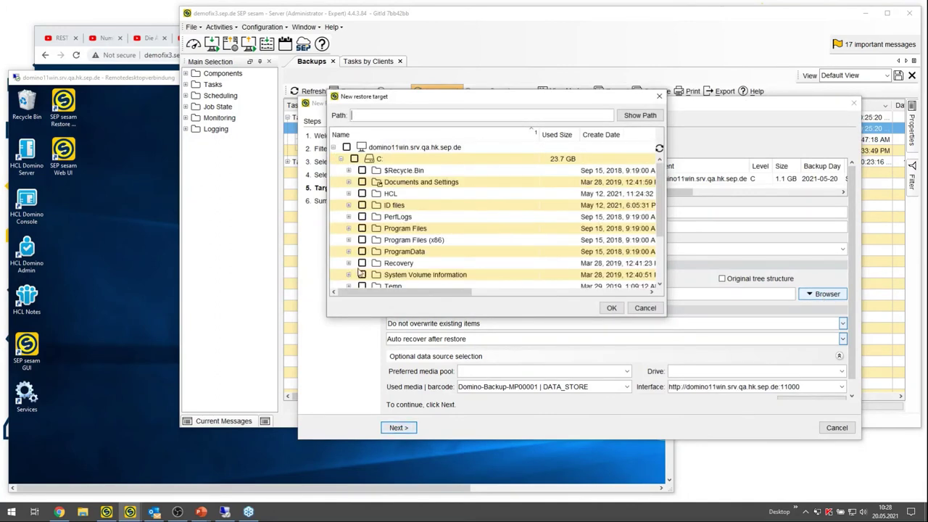
{"action": "scroll", "coordinate": [358, 269], "scroll_direction": "down", "scroll_amount": 2}
{"action": "left_click", "coordinate": [348, 228]}
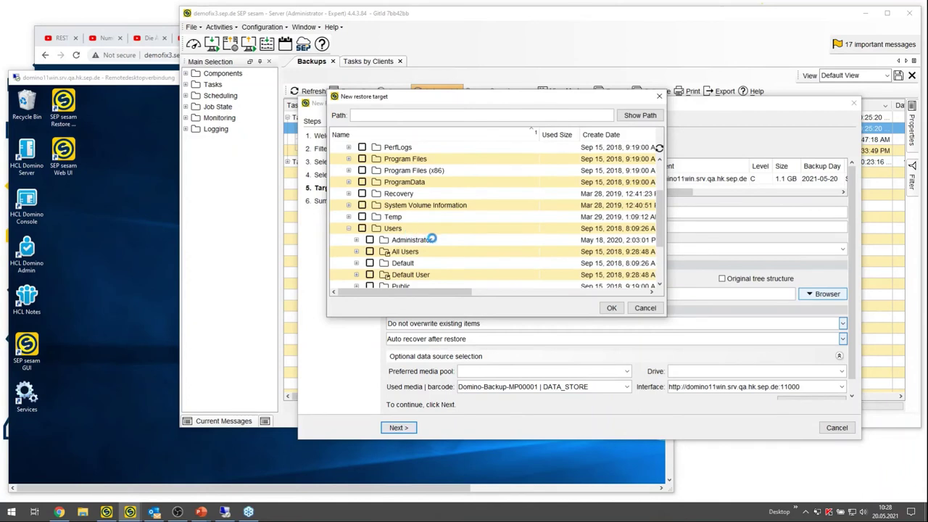
{"action": "scroll", "coordinate": [433, 247], "scroll_direction": "down", "scroll_amount": 2}
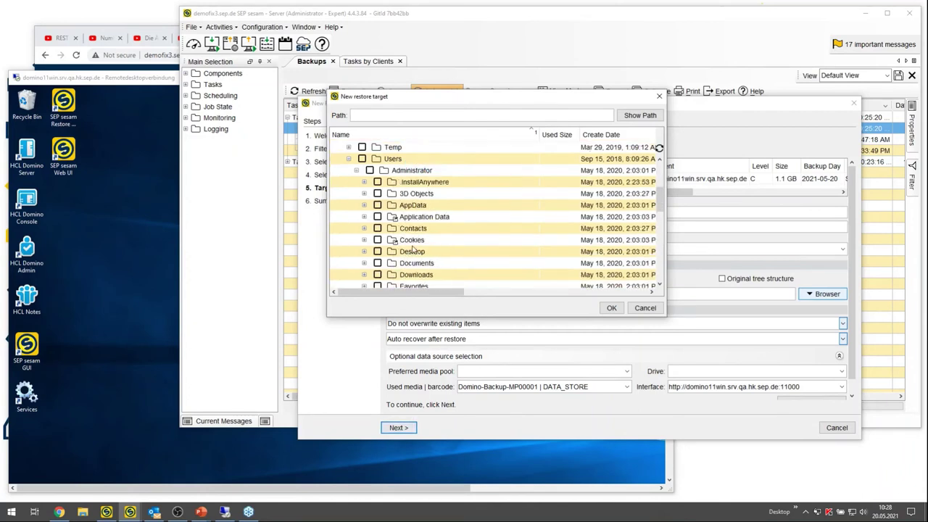
{"action": "left_click", "coordinate": [377, 252]}
{"action": "left_click", "coordinate": [378, 252]}
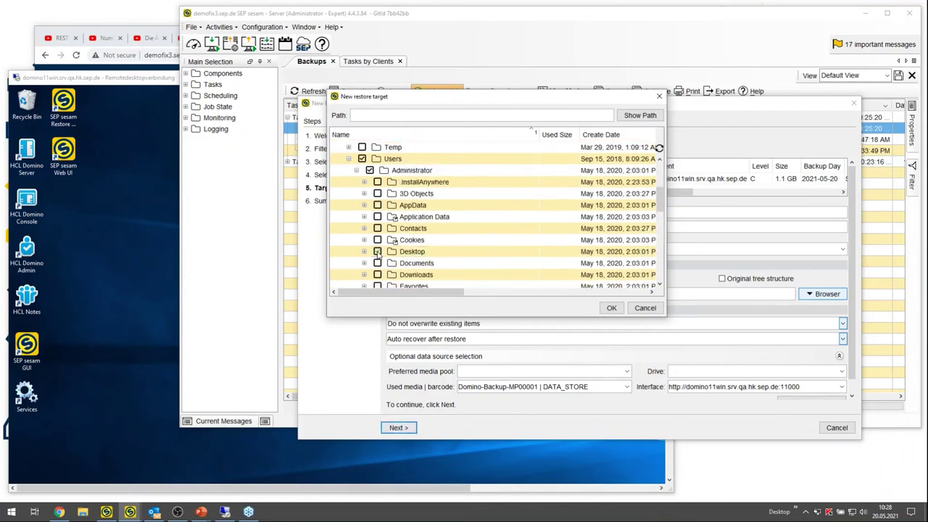
{"action": "left_click", "coordinate": [612, 308]}
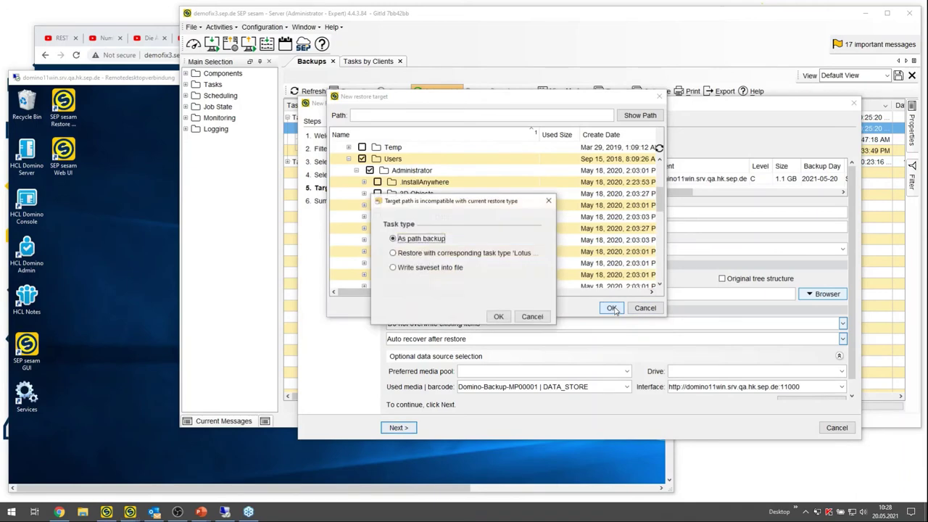
{"action": "left_click", "coordinate": [506, 317]}
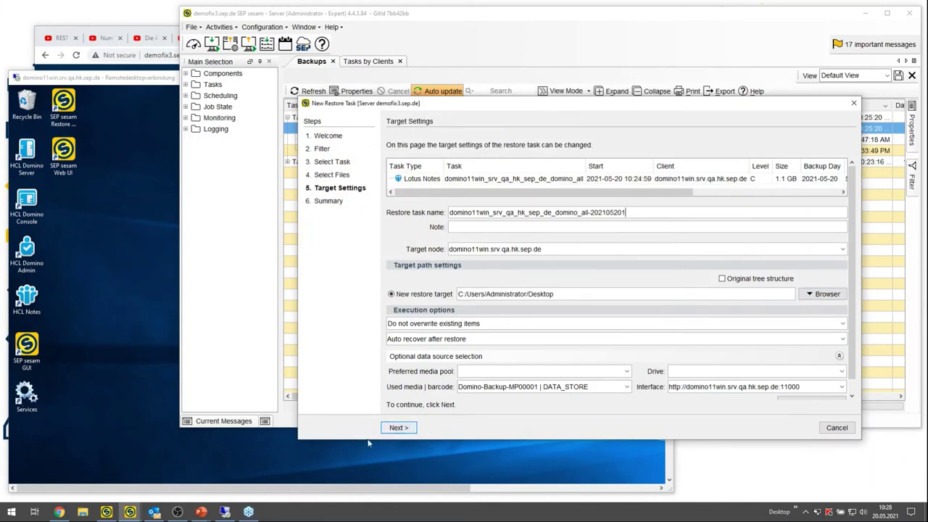
- Proceed to the restore summary, start the restore immediately, and close the wizard message
{"action": "left_click", "coordinate": [397, 427]}
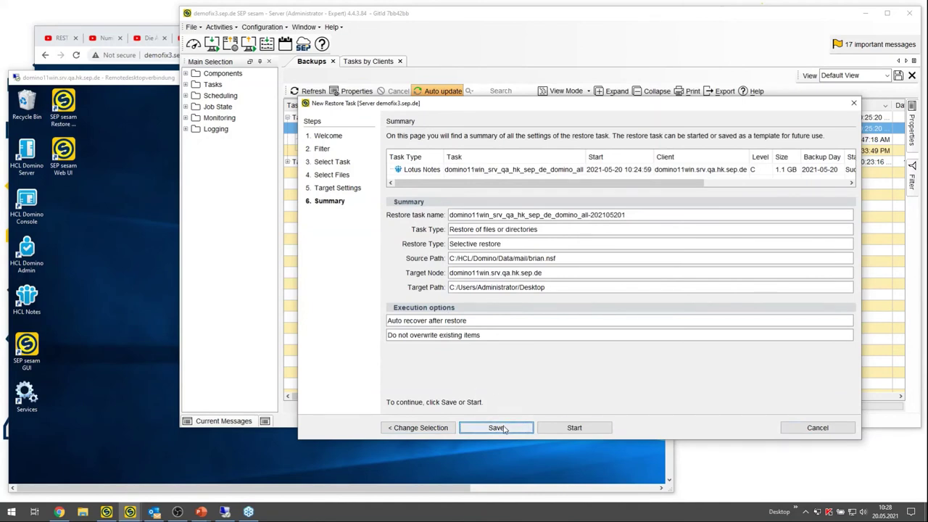
{"action": "left_click", "coordinate": [572, 424]}
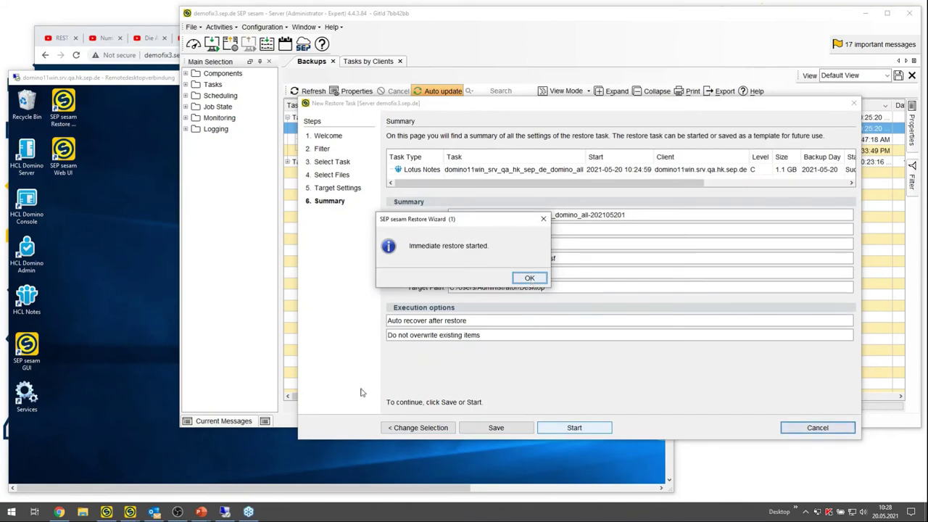
{"action": "left_click", "coordinate": [530, 280]}
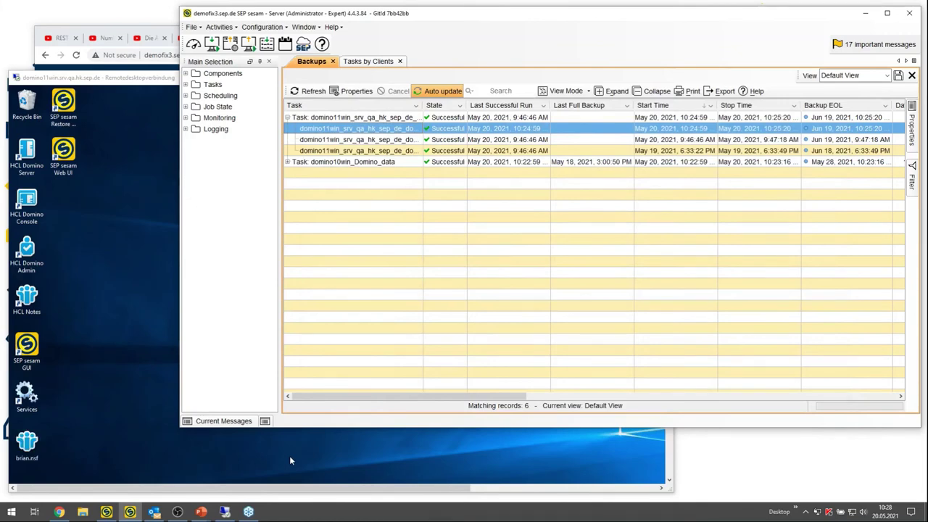
- Switch to the SEP sesam web dashboard, list the restores, and examine the details of the newest domino11win restore
{"action": "left_click", "coordinate": [136, 26]}
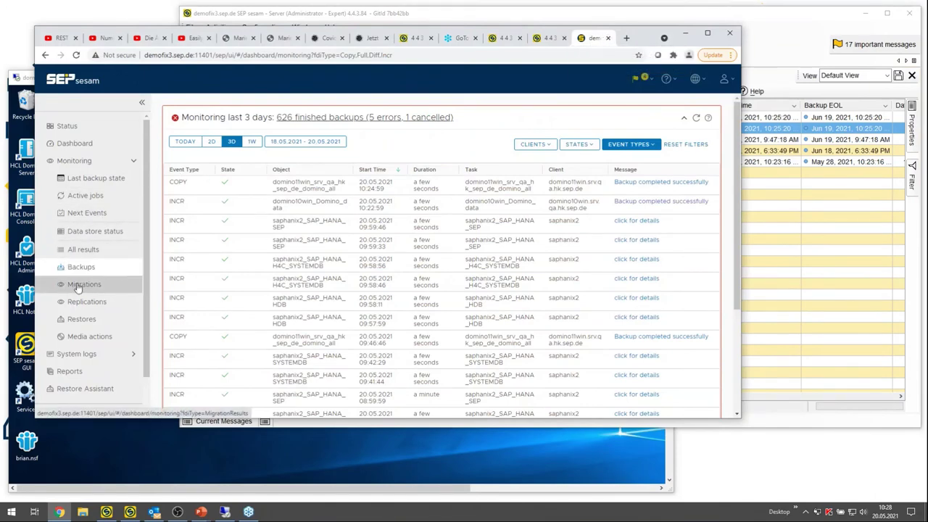
{"action": "left_click", "coordinate": [86, 319]}
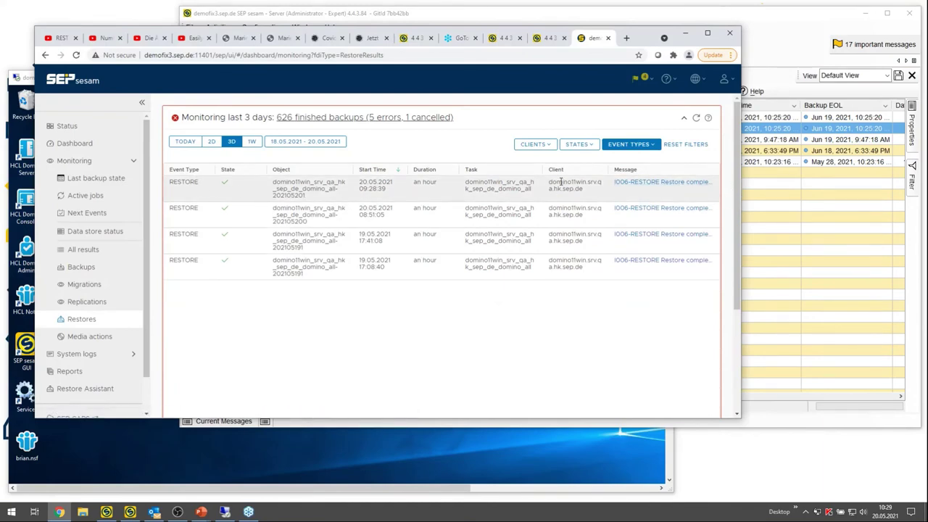
{"action": "left_click", "coordinate": [659, 182]}
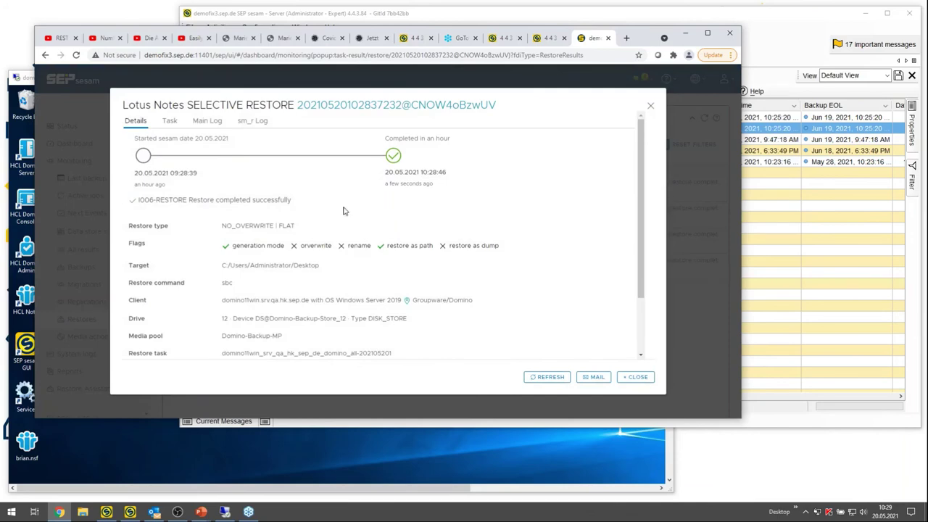
{"action": "scroll", "coordinate": [336, 291], "scroll_direction": "down", "scroll_amount": 1}
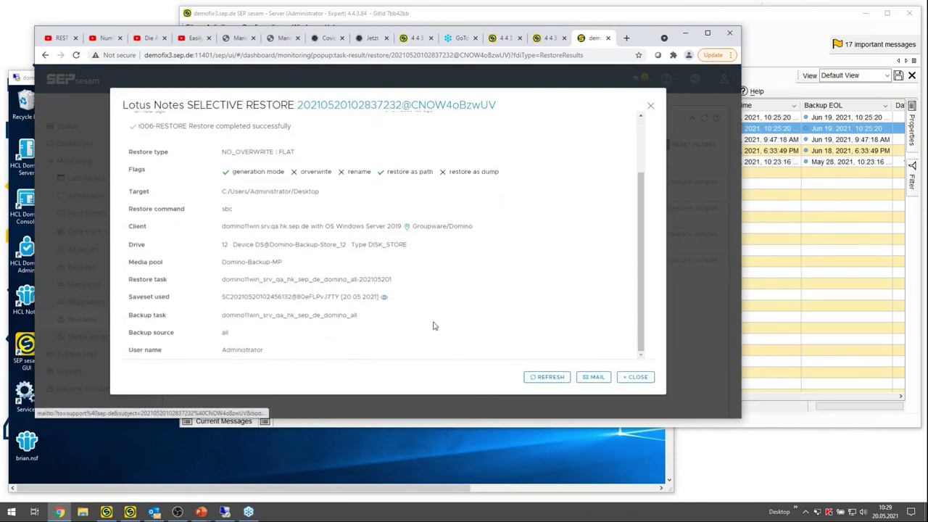
{"action": "scroll", "coordinate": [257, 195], "scroll_direction": "up", "scroll_amount": 1}
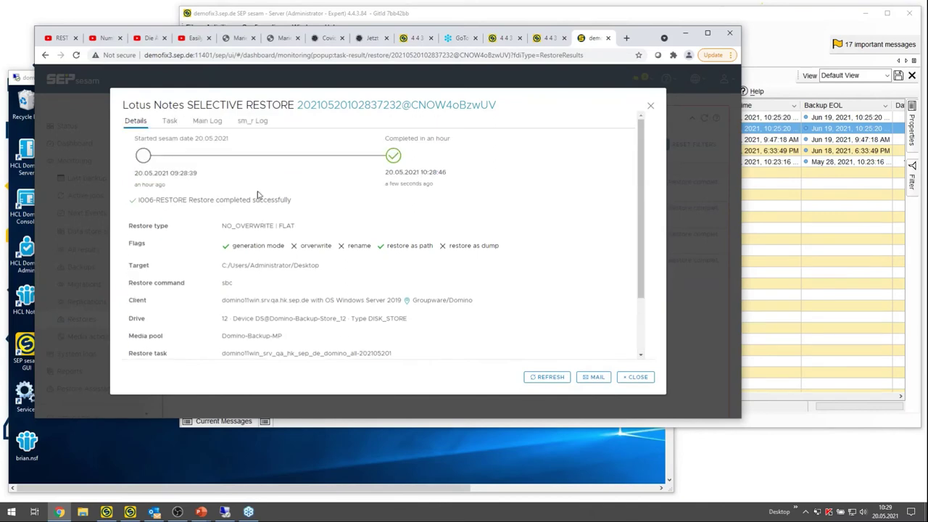
- Review the restore's main log, close the restore details, and switch to the domino11win remote desktop
{"action": "left_click", "coordinate": [216, 123]}
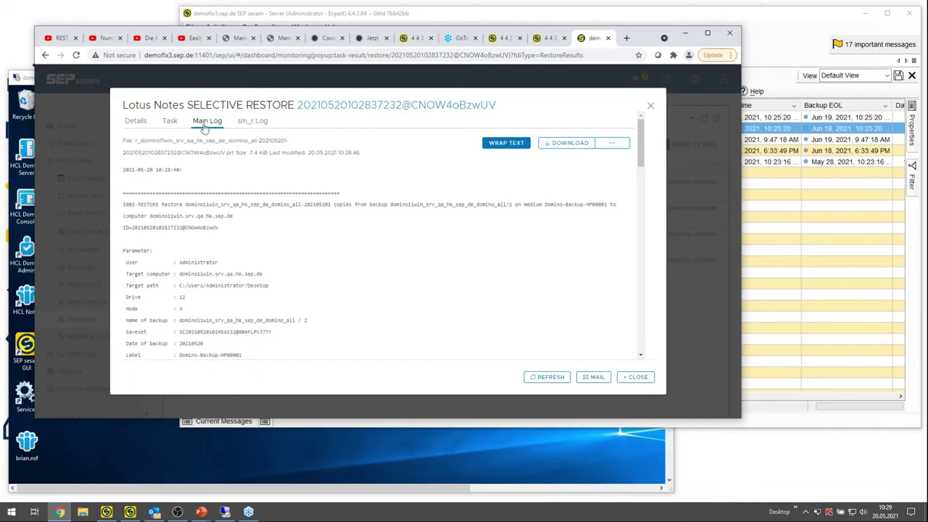
{"action": "left_click", "coordinate": [635, 376]}
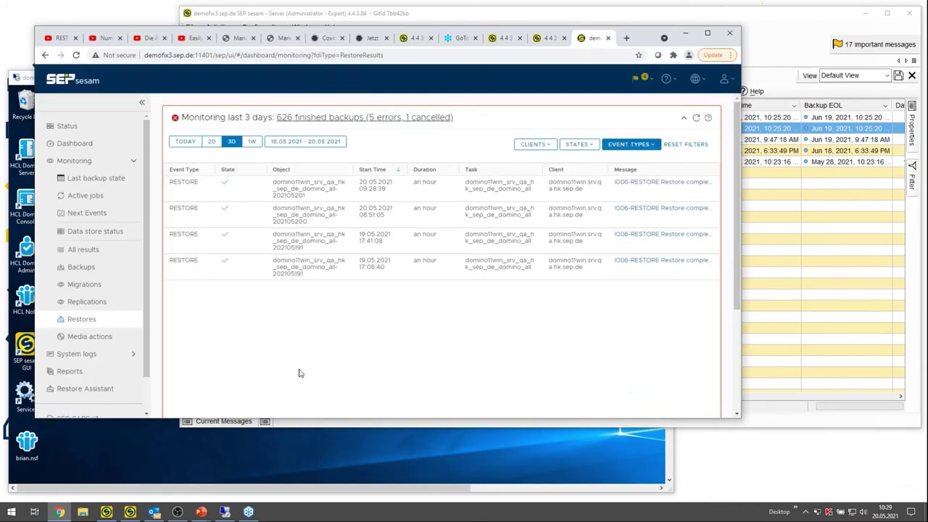
{"action": "left_click", "coordinate": [686, 34]}
{"action": "left_click", "coordinate": [129, 243]}
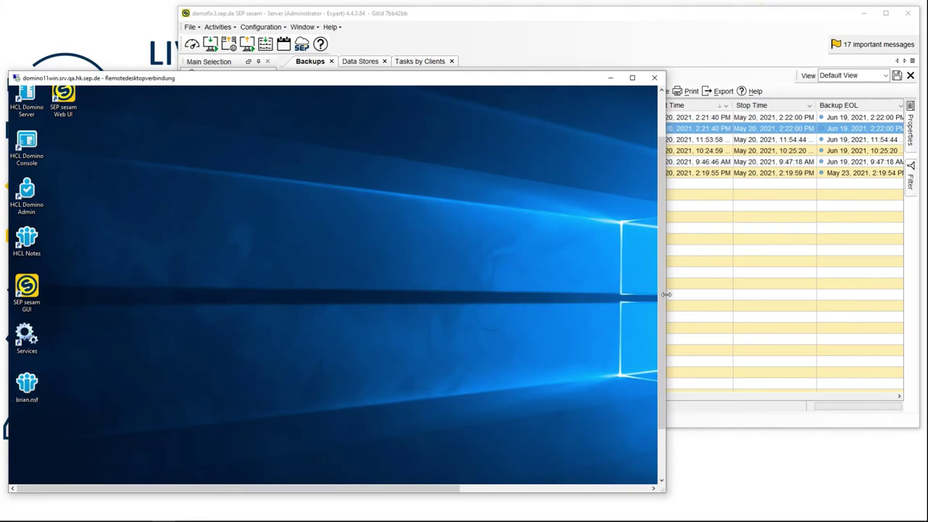
- Bring up the HCL Notes mailbox on the remote desktop and delete the "Re: TEST 1" message from the inbox
{"action": "left_click_drag", "start_coordinate": [662, 302], "coordinate": [658, 350]}
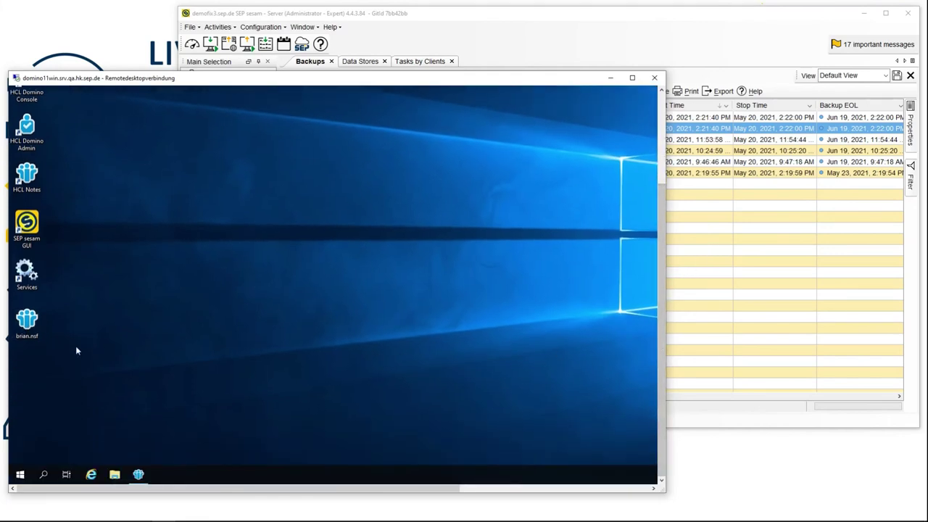
{"action": "left_click", "coordinate": [138, 475]}
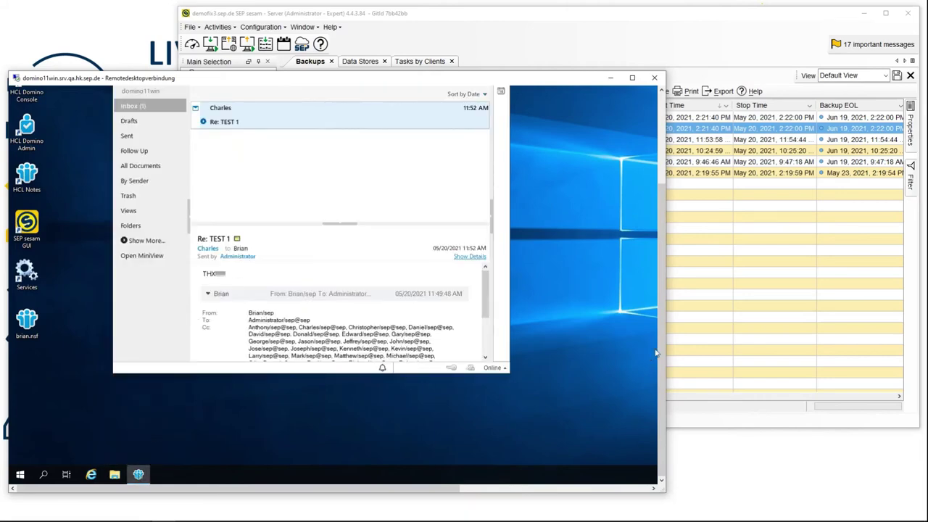
{"action": "left_click_drag", "start_coordinate": [658, 353], "coordinate": [655, 281]}
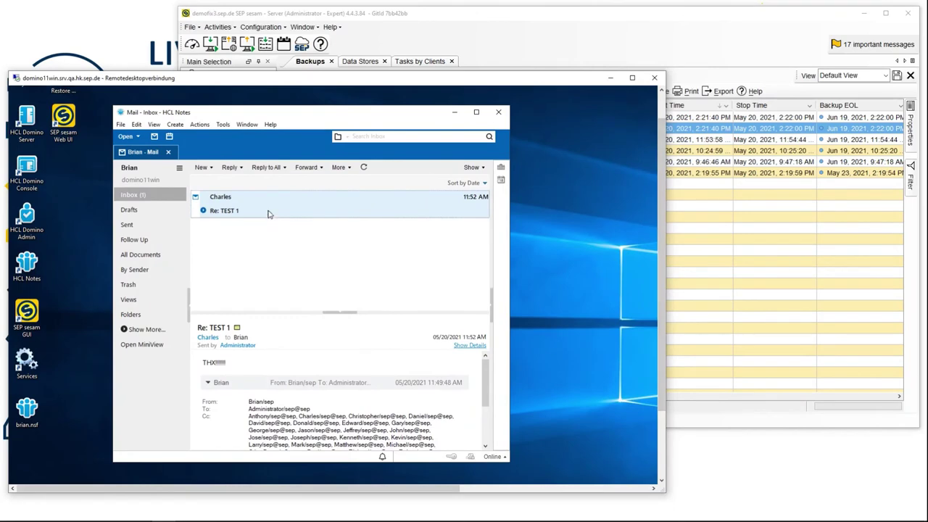
{"action": "mouse_move", "coordinate": [231, 209]}
- Permanently empty the mailbox's trash, confirm the removal, and return to the inbox
{"action": "left_click", "coordinate": [129, 284]}
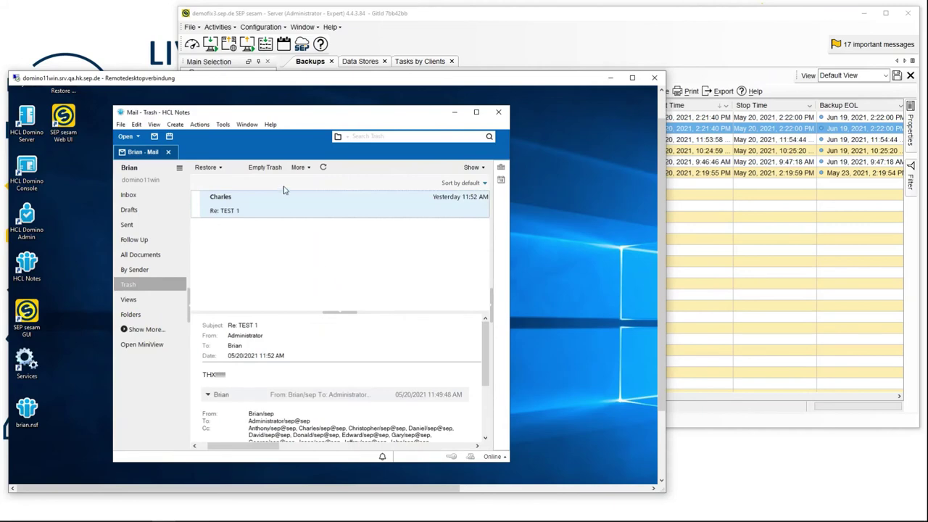
{"action": "left_click", "coordinate": [263, 167]}
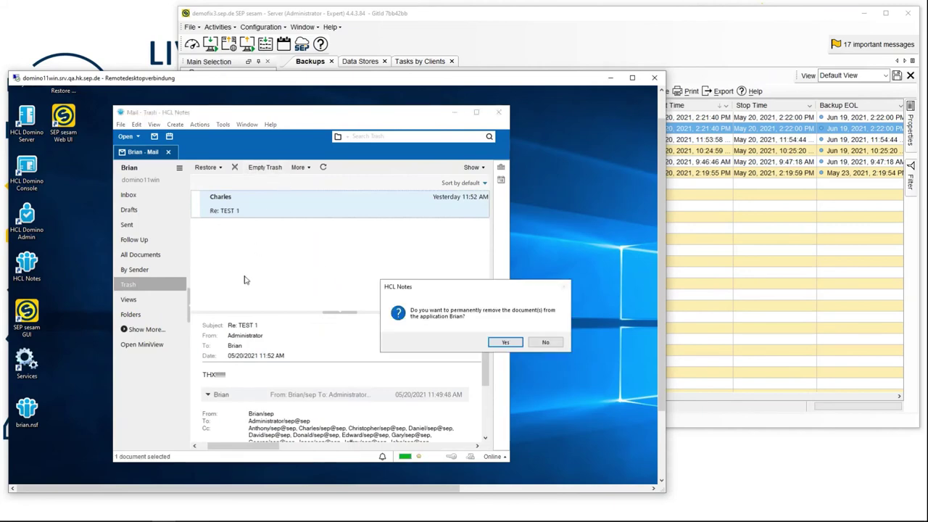
{"action": "left_click", "coordinate": [494, 342]}
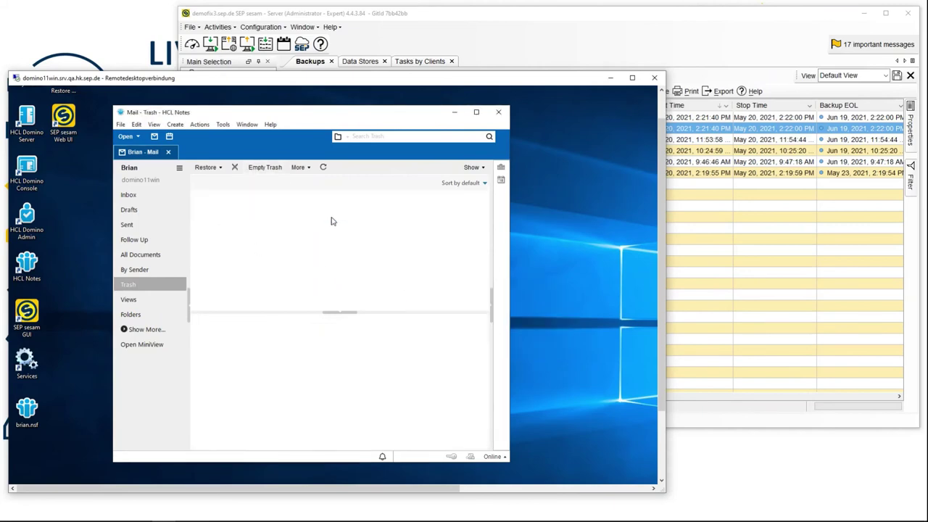
{"action": "left_click", "coordinate": [129, 196]}
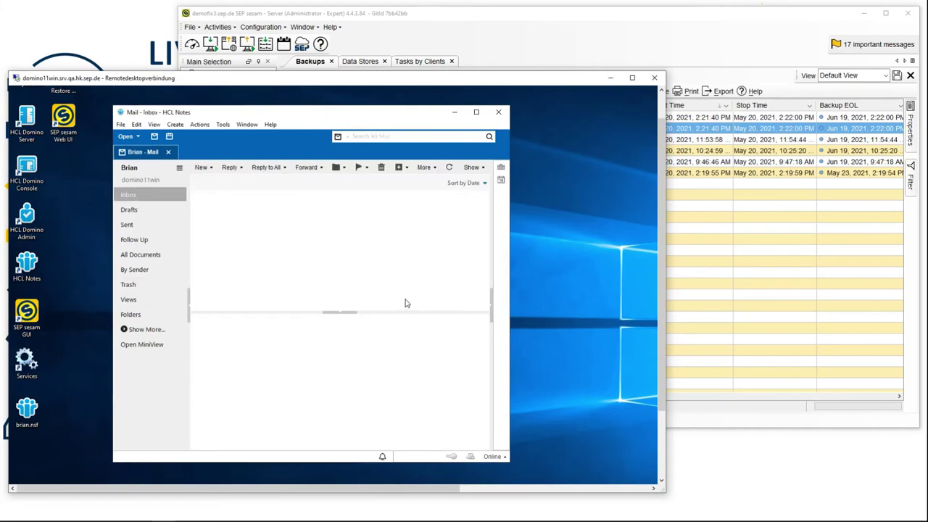
- Open the restored brian.nsf from the desktop, check its application properties, and close the properties window
{"action": "double_click", "coordinate": [25, 418]}
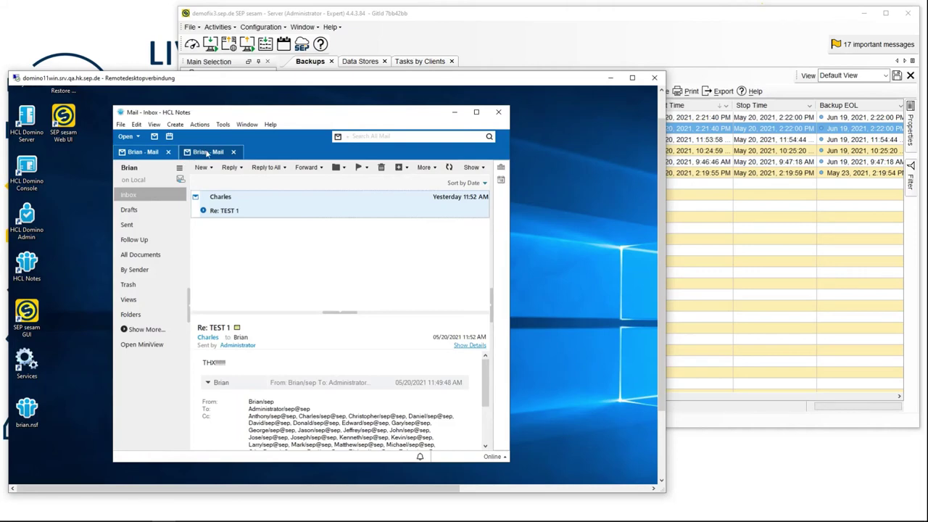
{"action": "left_click", "coordinate": [120, 124]}
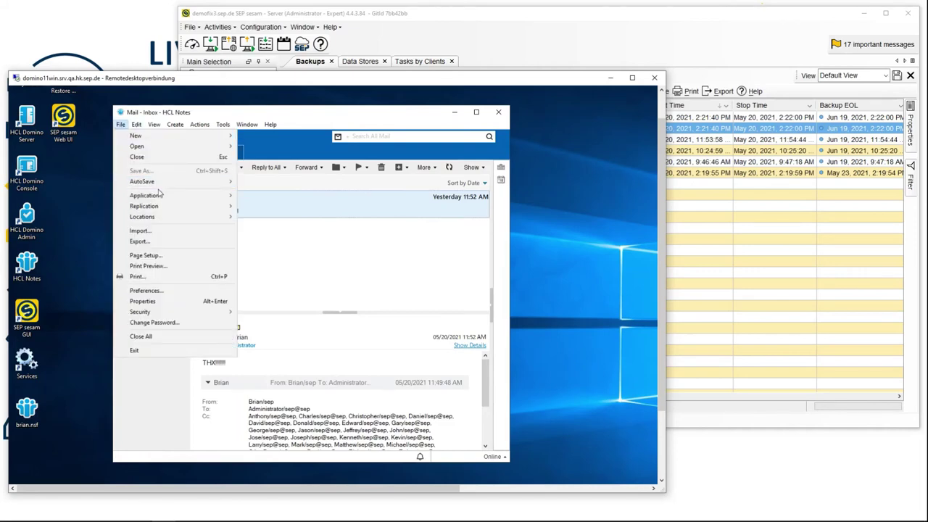
{"action": "mouse_move", "coordinate": [165, 197]}
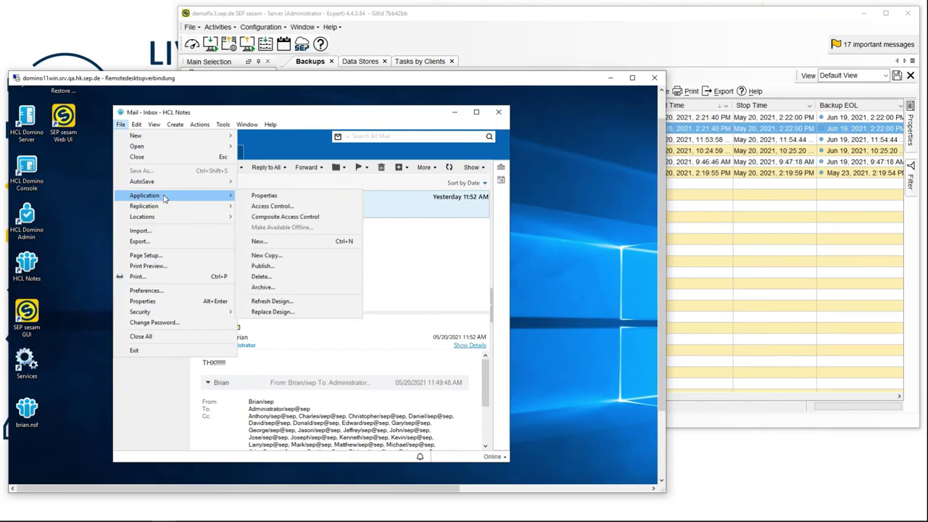
{"action": "left_click", "coordinate": [287, 197]}
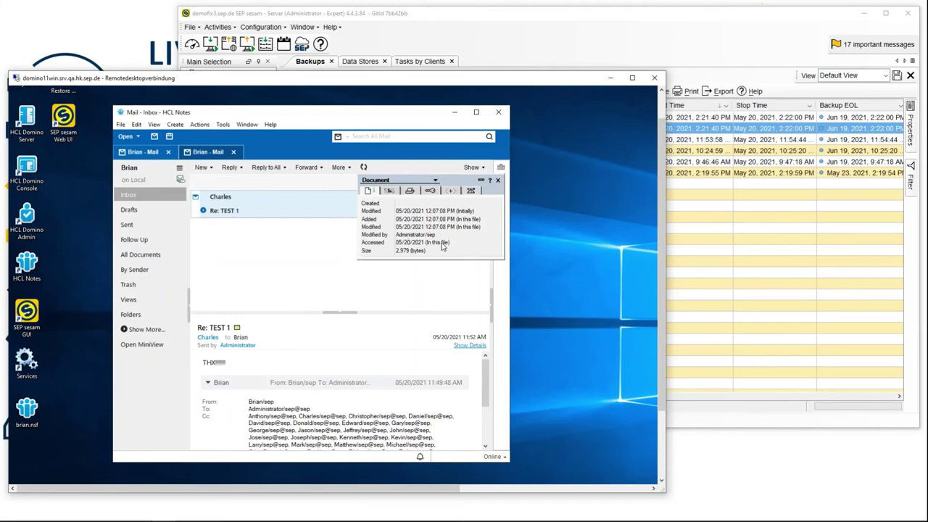
{"action": "left_click", "coordinate": [497, 180]}
- Switch to the domino11win server mailbox, review its database properties including server and file name, and close the properties window
{"action": "left_click", "coordinate": [139, 152]}
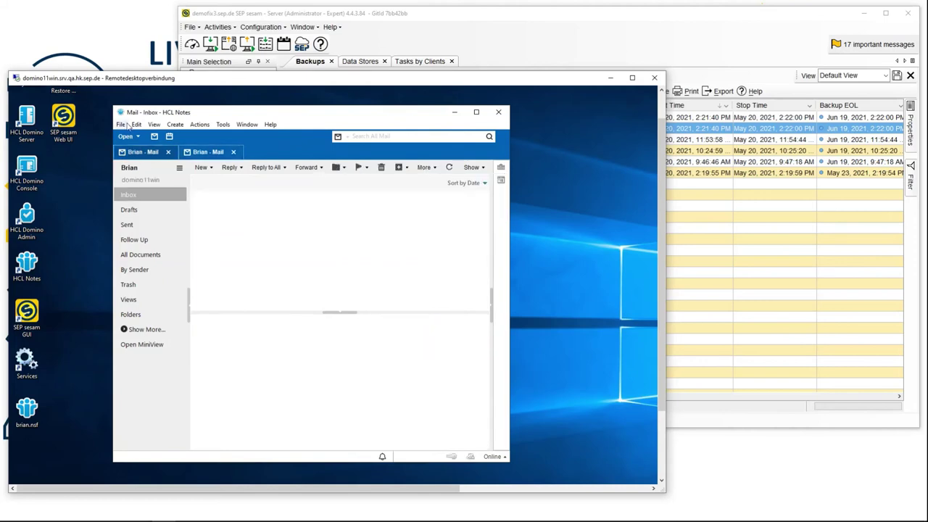
{"action": "left_click", "coordinate": [121, 125]}
{"action": "mouse_move", "coordinate": [181, 195]}
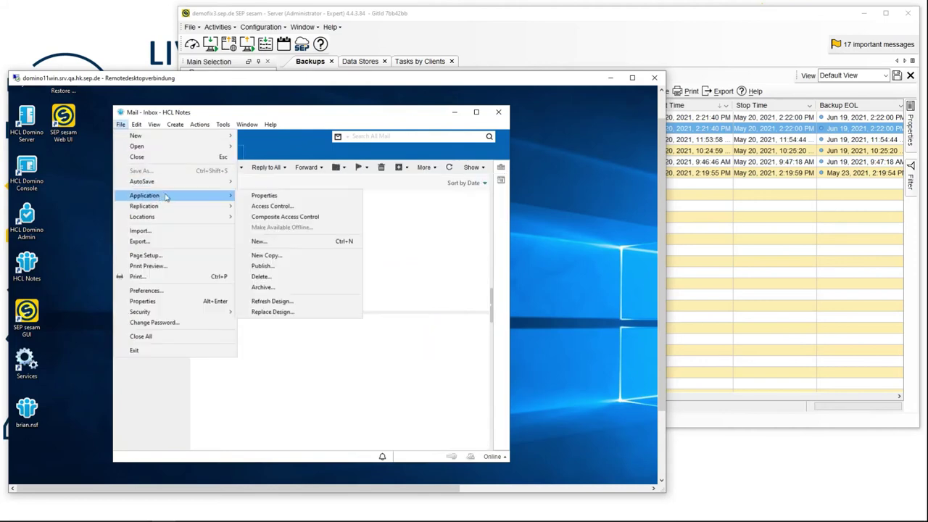
{"action": "left_click", "coordinate": [257, 196]}
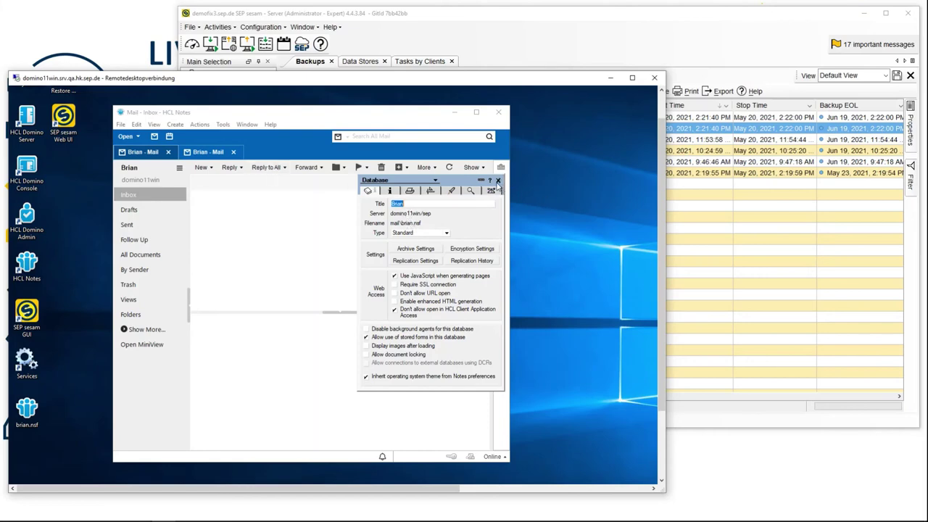
{"action": "left_click", "coordinate": [498, 181]}
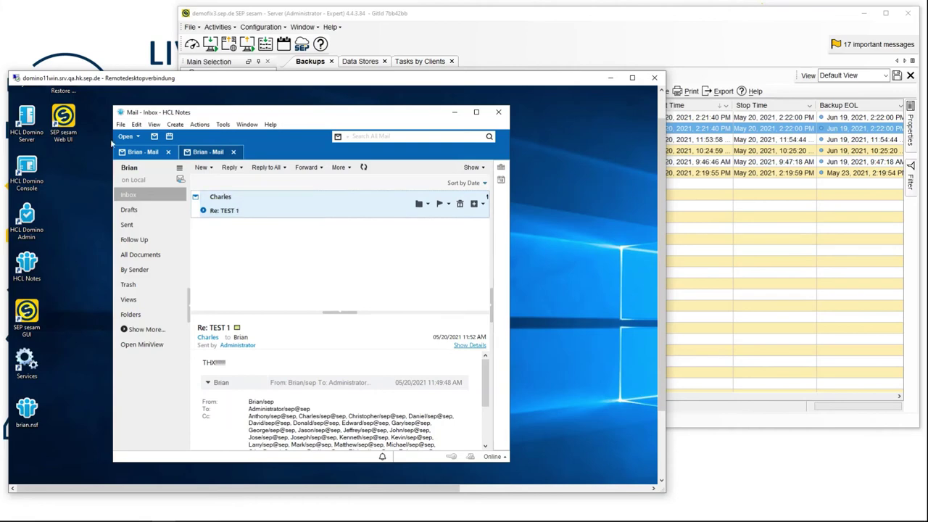
- Copy the restored "Re: TEST 1" message into the server mailbox's inbox, and minimize the SEP sesam and remote desktop windows
{"action": "left_click", "coordinate": [143, 151]}
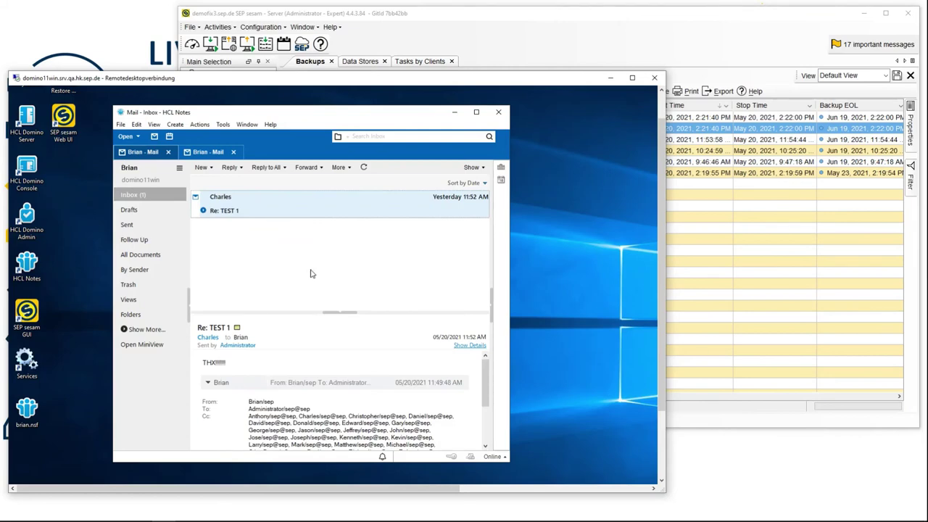
{"action": "left_click", "coordinate": [863, 15]}
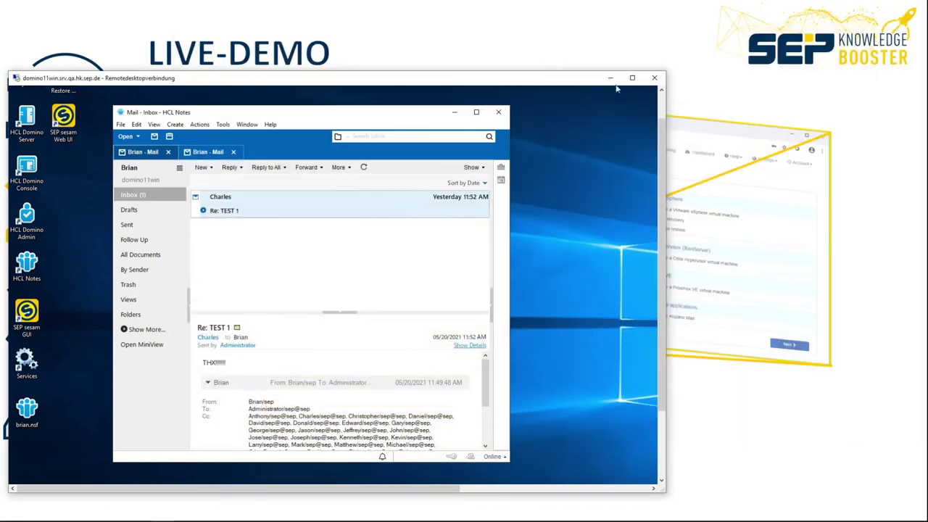
{"action": "left_click", "coordinate": [611, 79]}
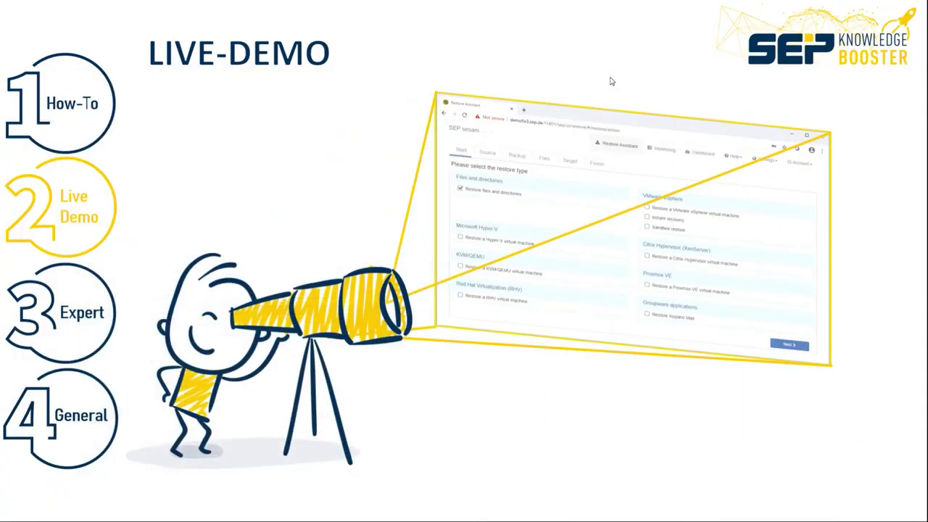
{"action": "left_click", "coordinate": [325, 290]}
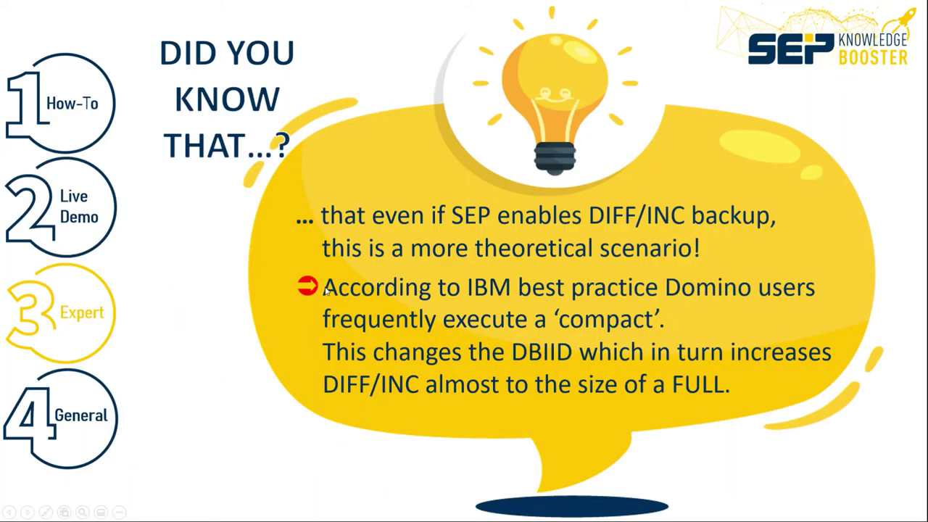